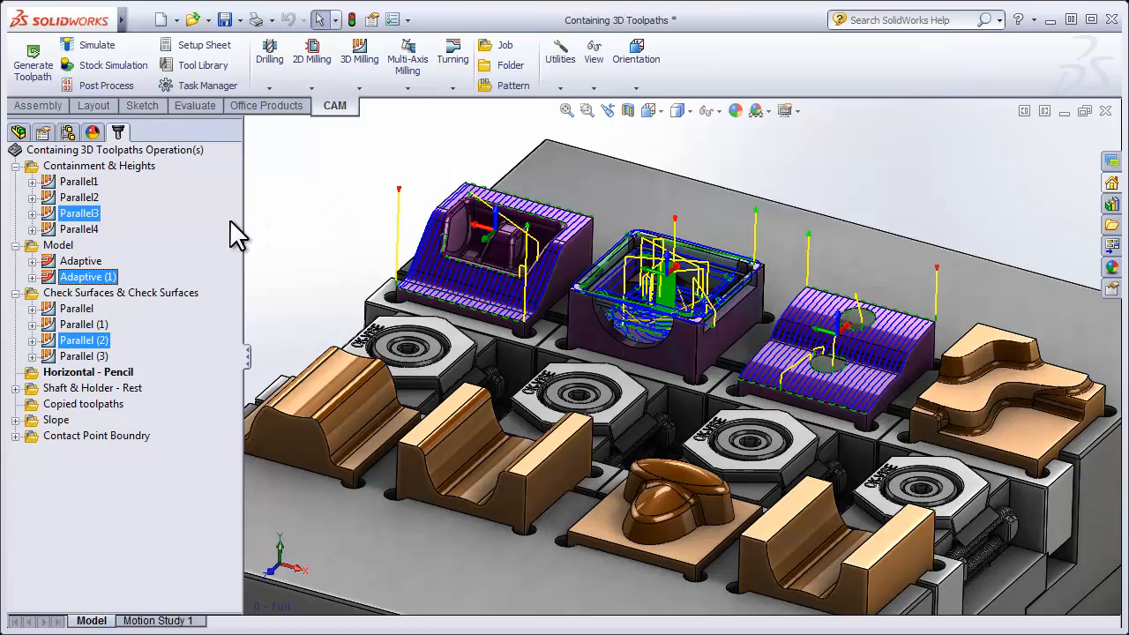
- Create a Horizontal 3D milling toolpath on the stepped S-curve part using the #1 - Ø1/4" R0.03125" bullnose mill
click(210, 223)
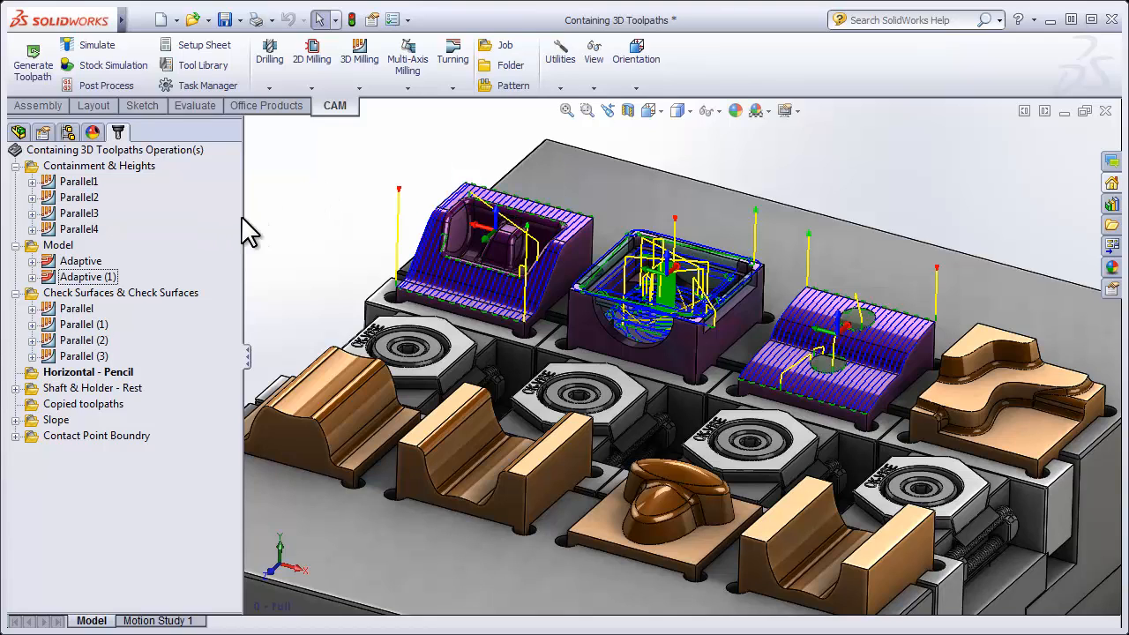
key(space)
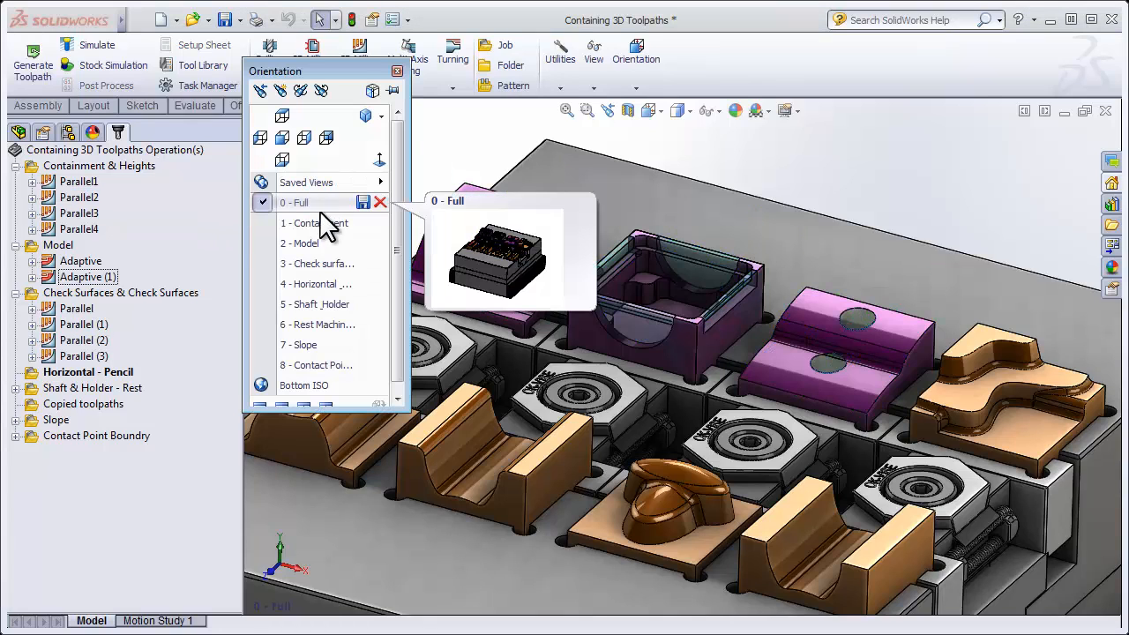
click(314, 284)
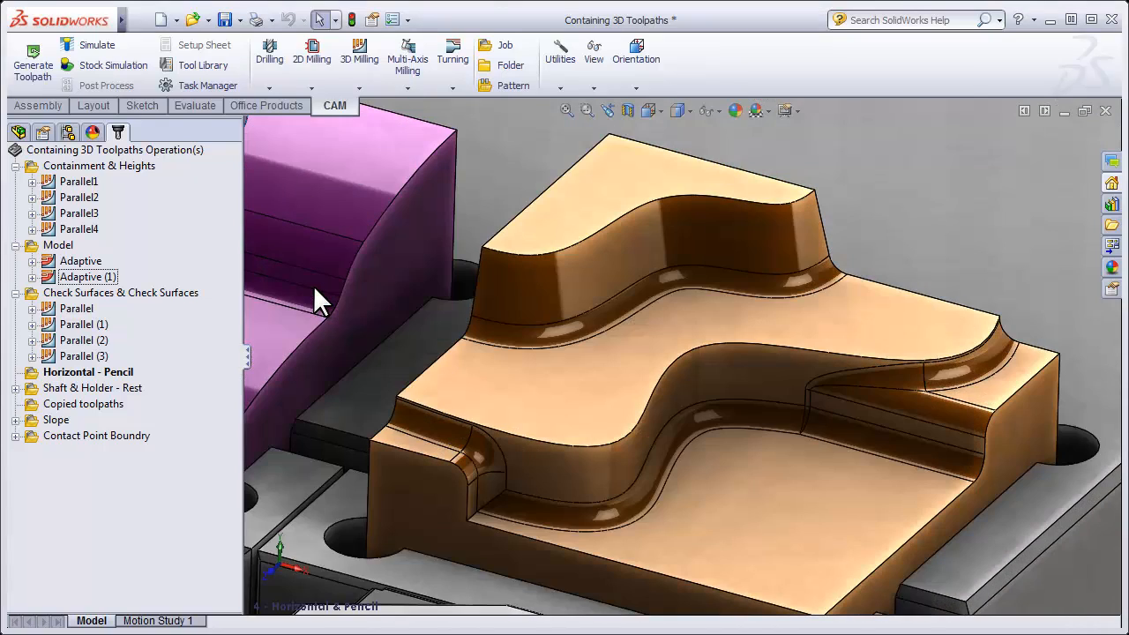
click(361, 87)
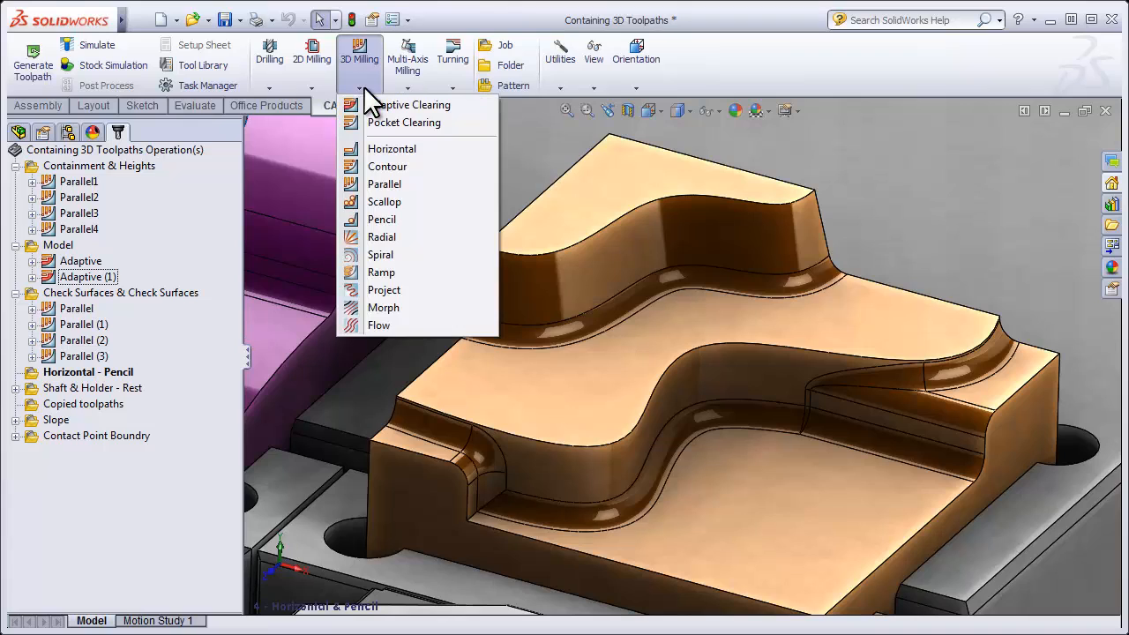
click(375, 150)
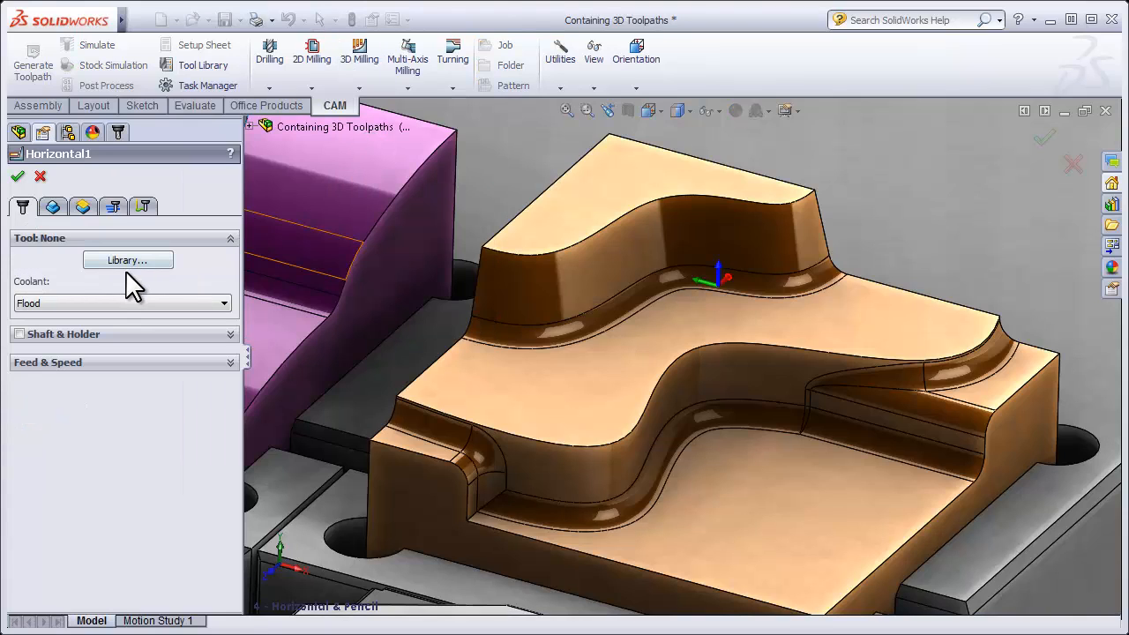
click(123, 261)
click(450, 345)
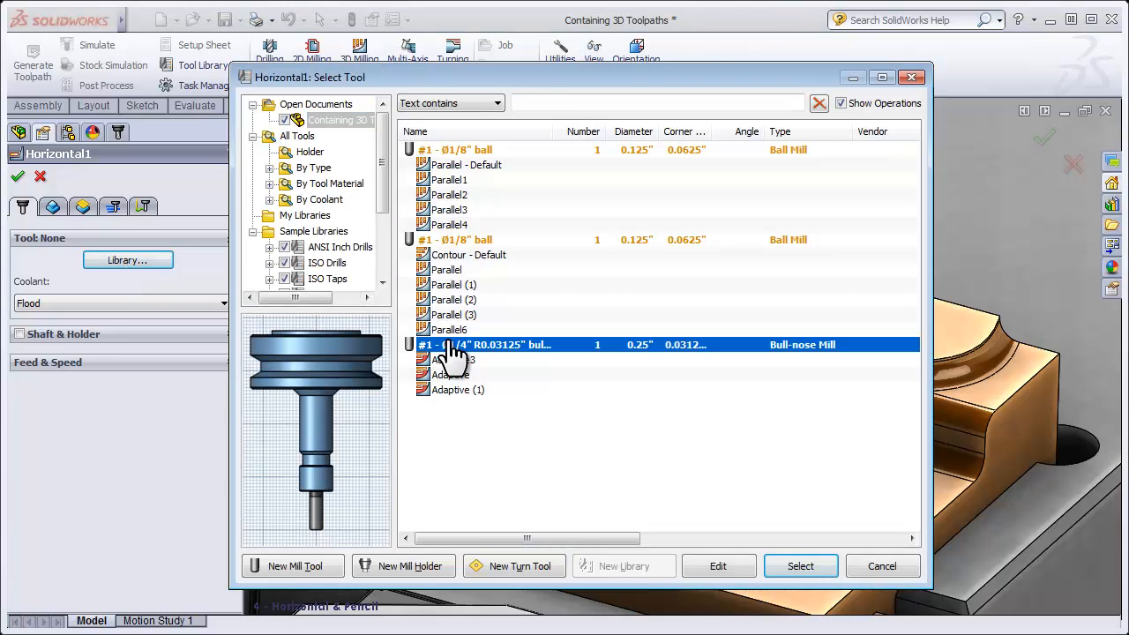
click(796, 563)
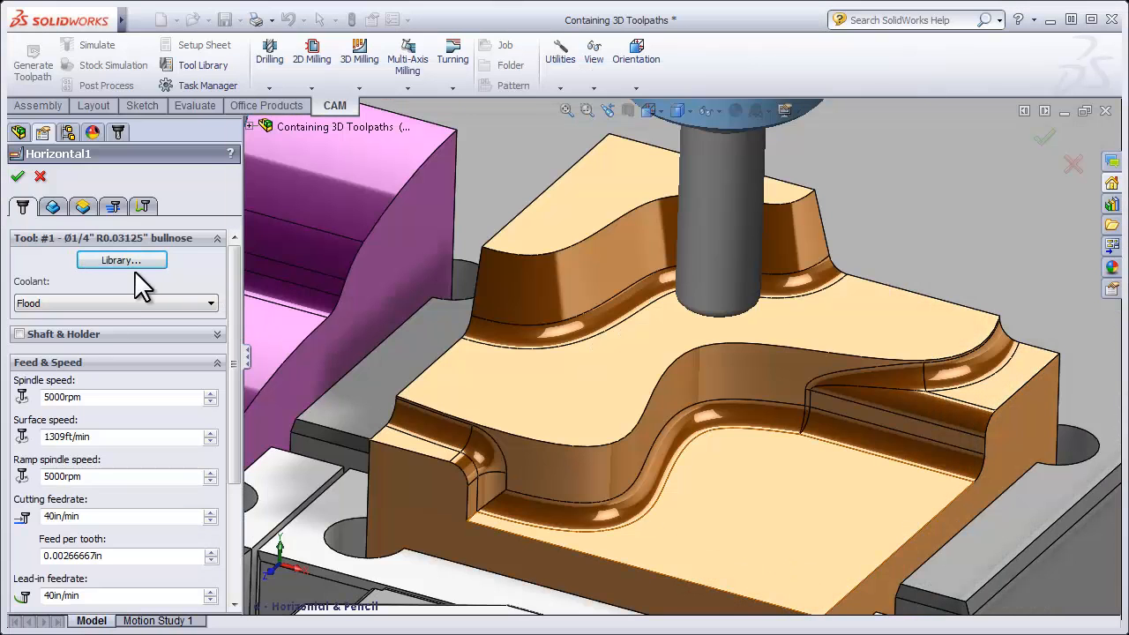
click(17, 177)
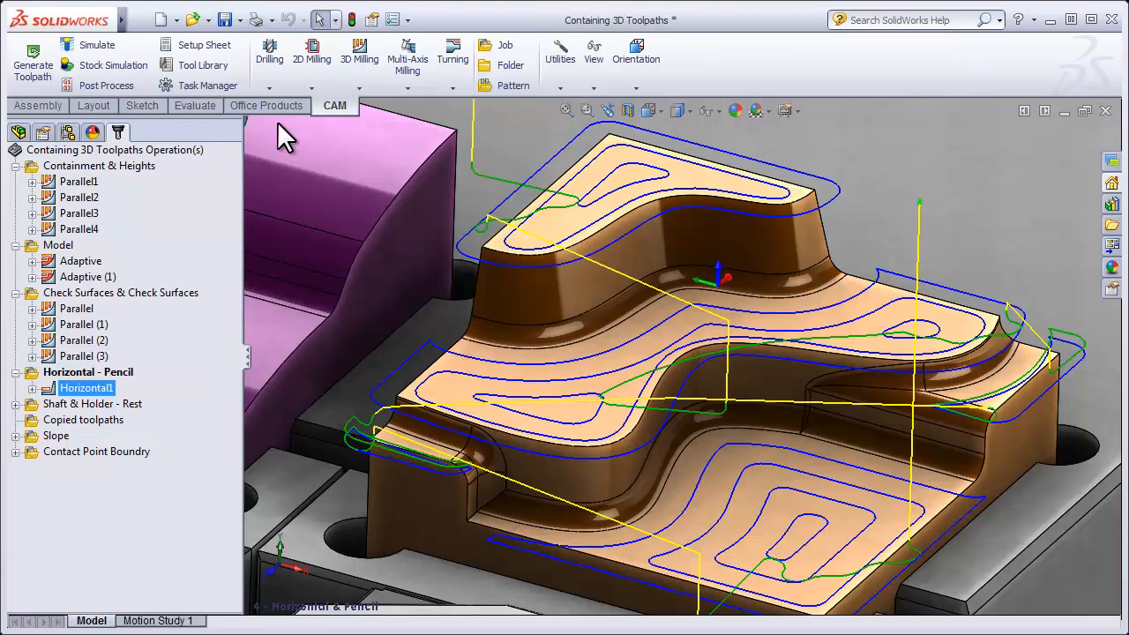
- Create a Pencil 3D milling toolpath on the same part using the #1 - Ø1/8" ball mill that Parallel1 to Parallel4 use
click(362, 73)
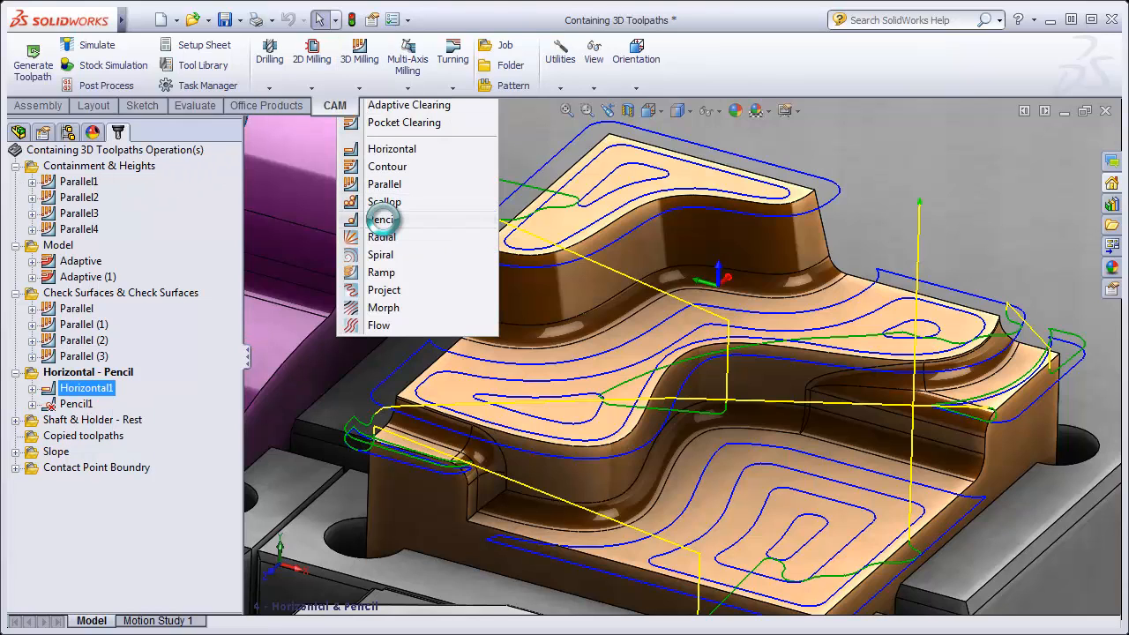
click(383, 221)
click(127, 259)
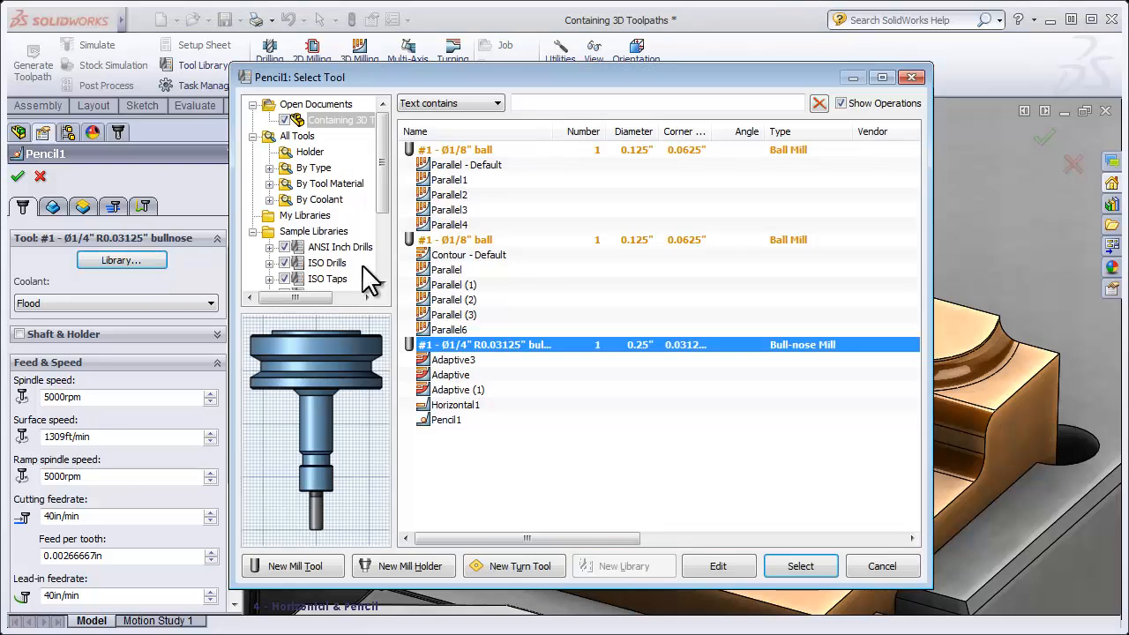
click(487, 150)
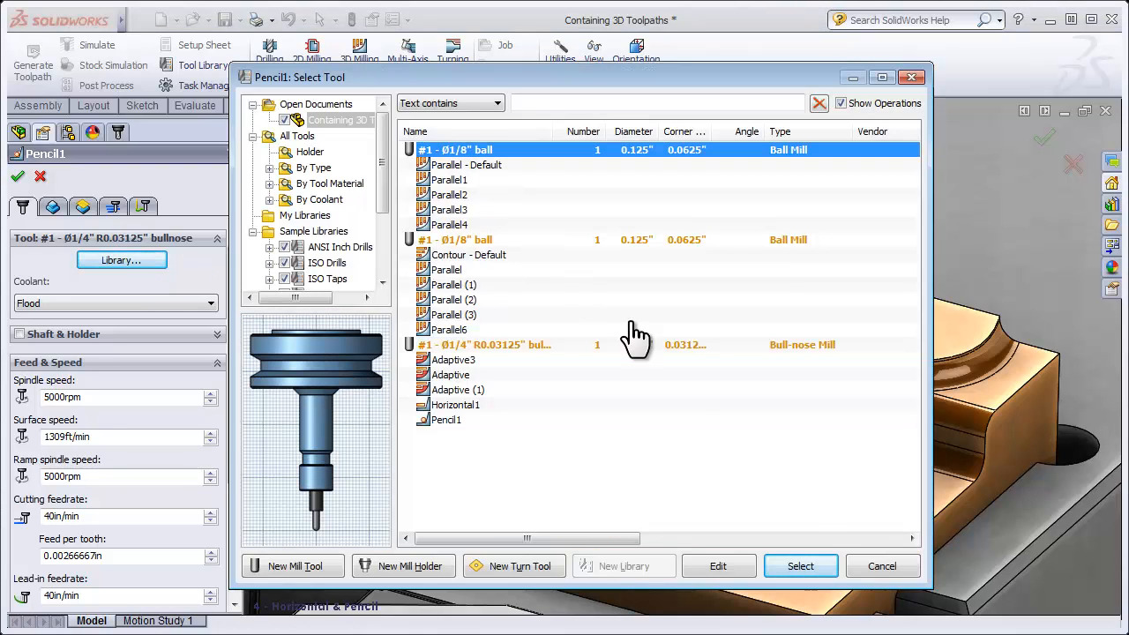
click(827, 567)
click(17, 177)
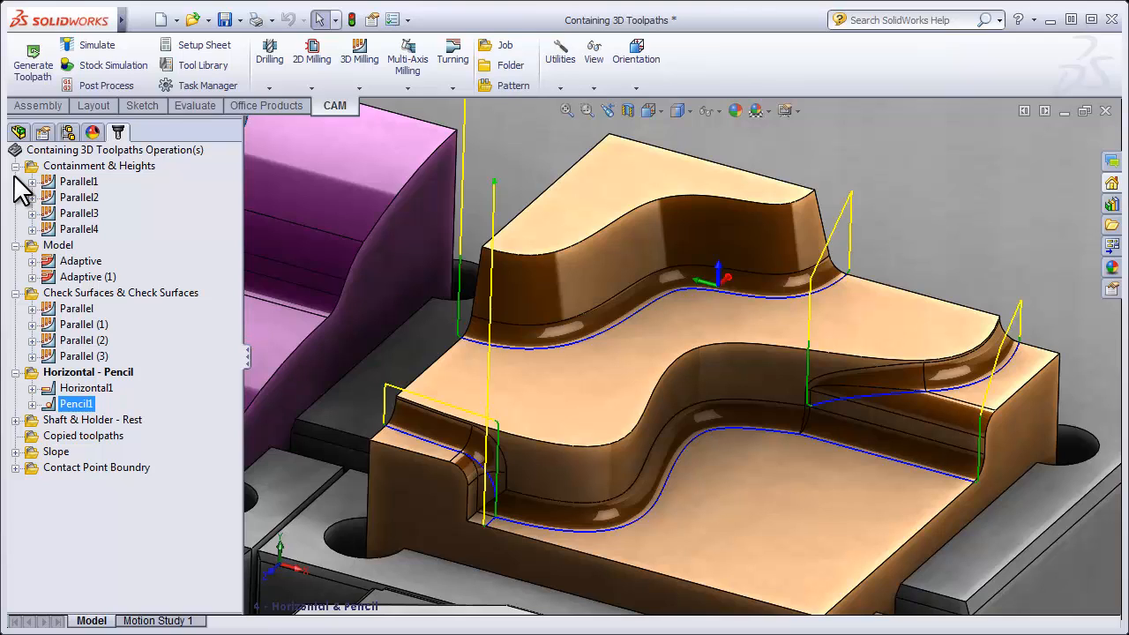
- Simulate the Parallel6 toolpath from the Shaft & Holder - Rest folder to check the holder against the part
key(space)
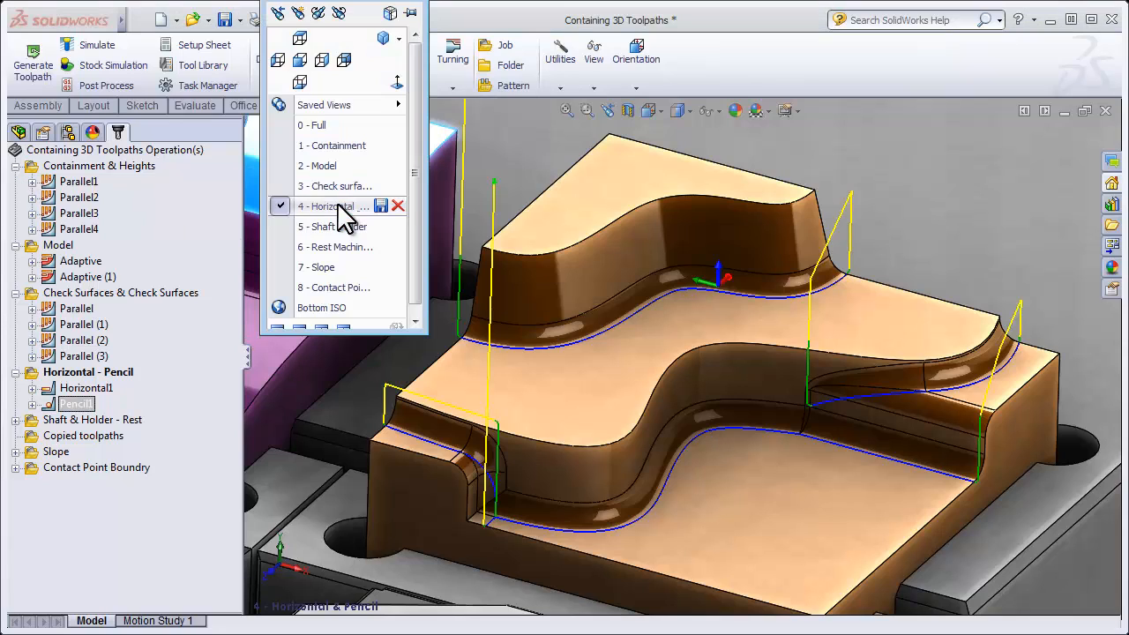
click(344, 224)
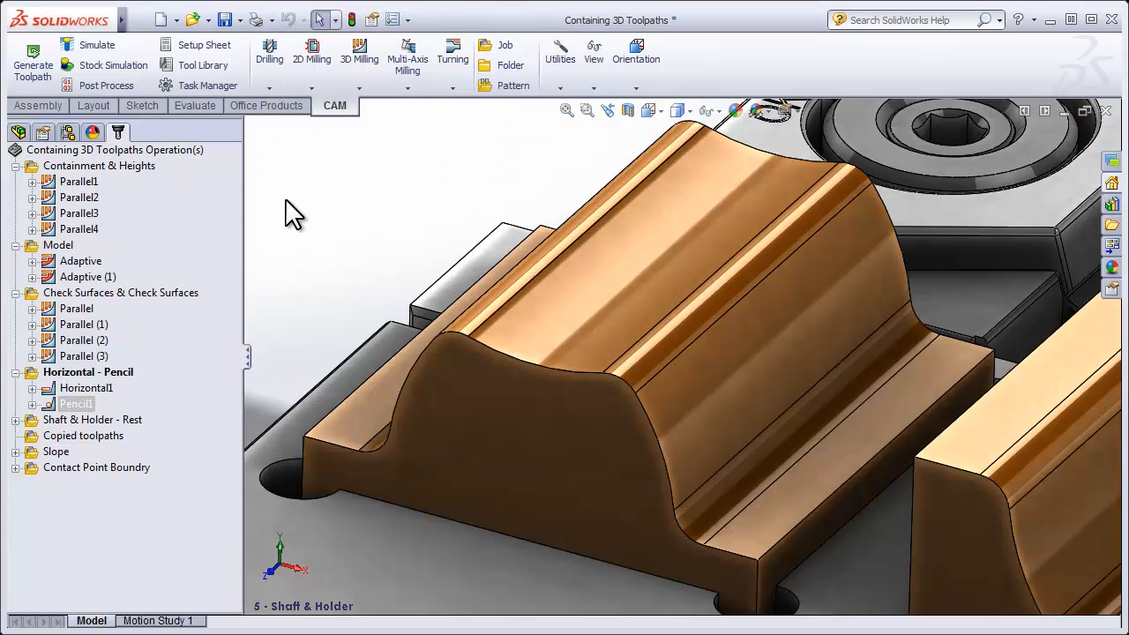
click(15, 419)
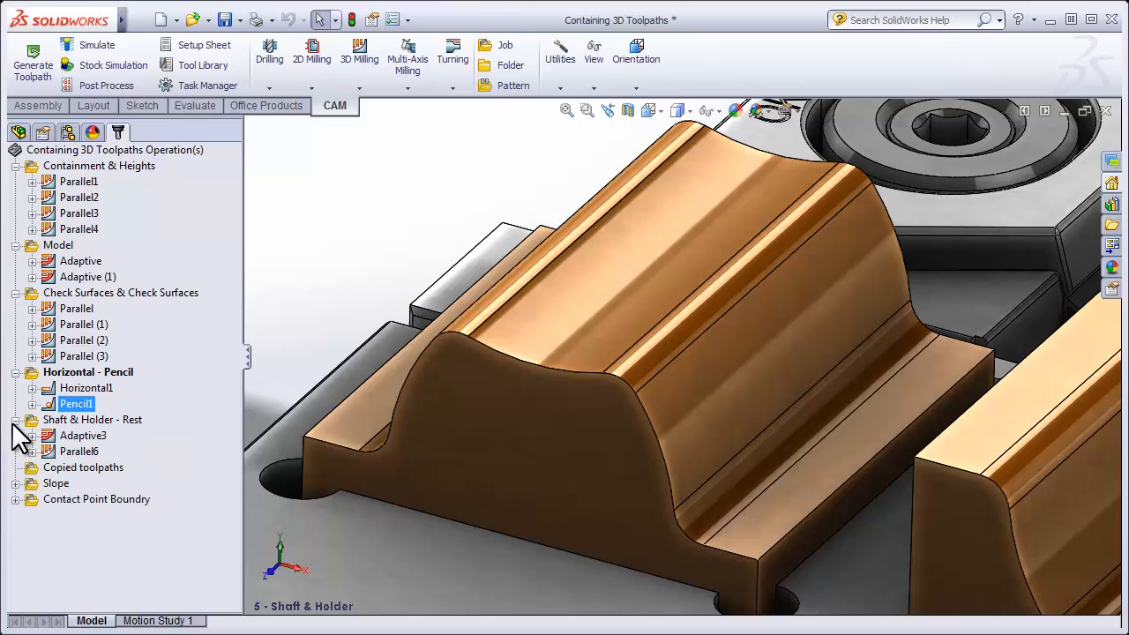
click(56, 451)
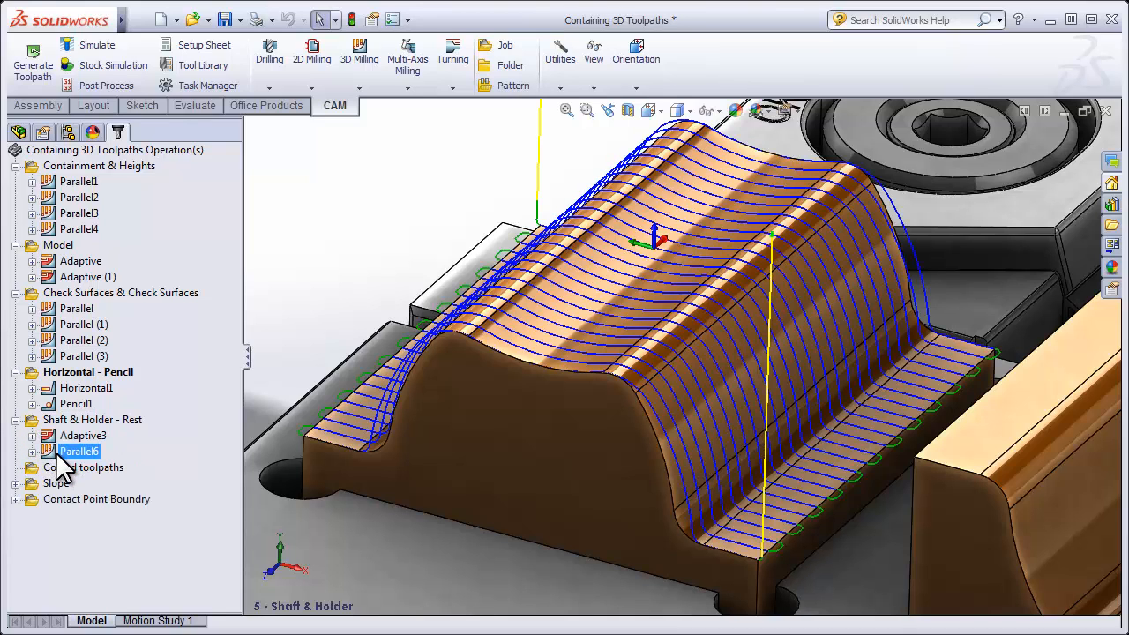
click(99, 46)
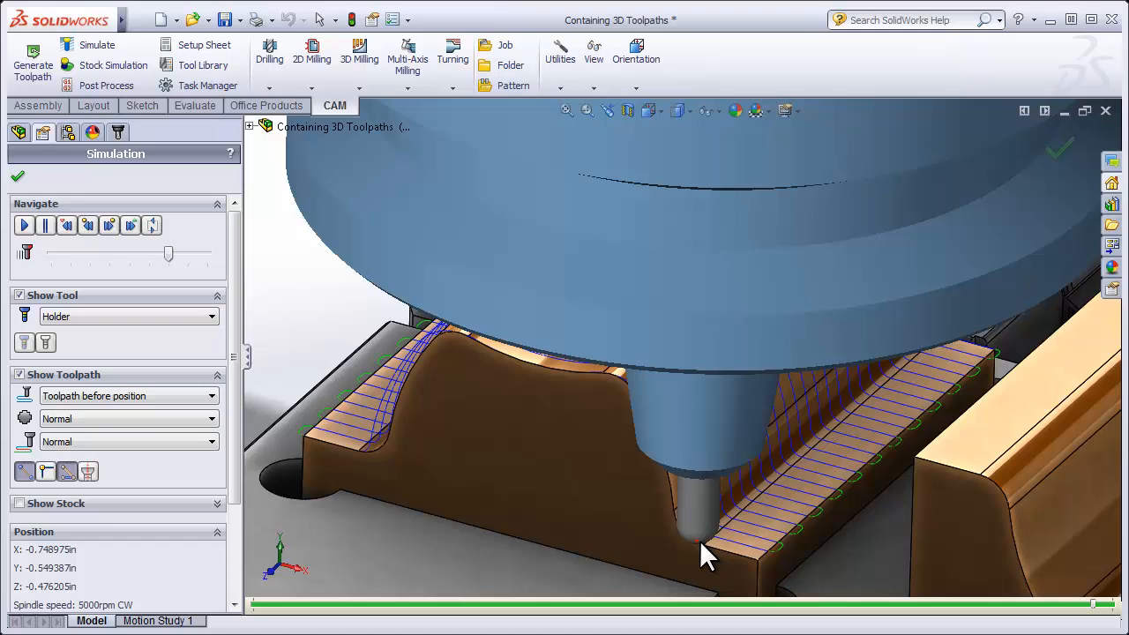
click(17, 175)
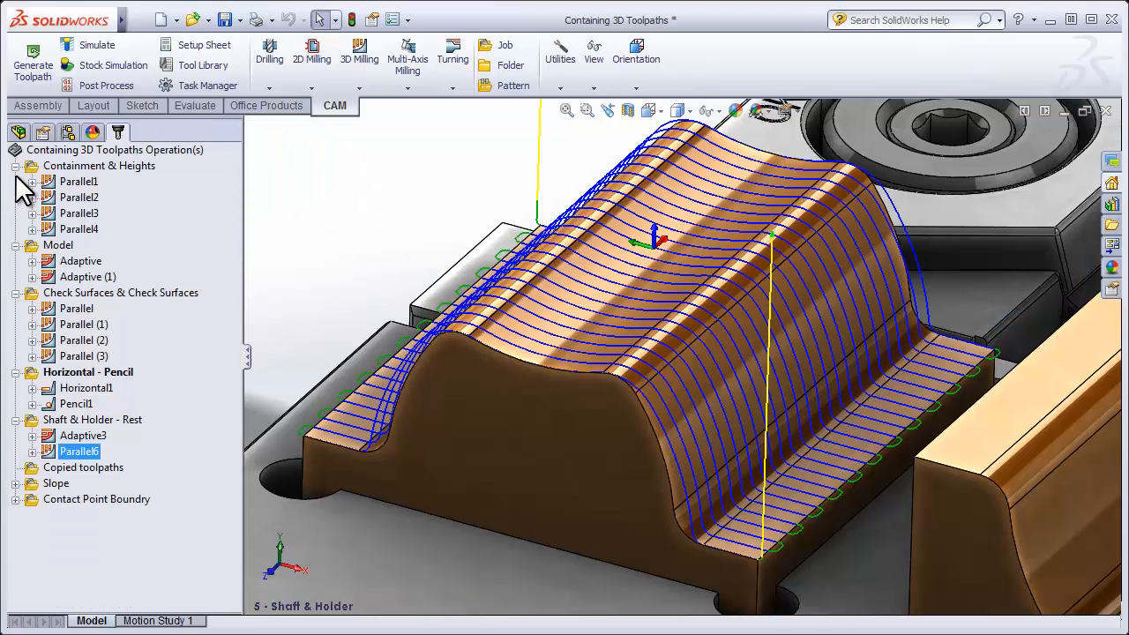
- Enable Shaft & Holder on the Parallel6 operation in Trimmed mode, with 0.02 in shaft and 0.2 in holder clearance
right_click(86, 457)
click(134, 427)
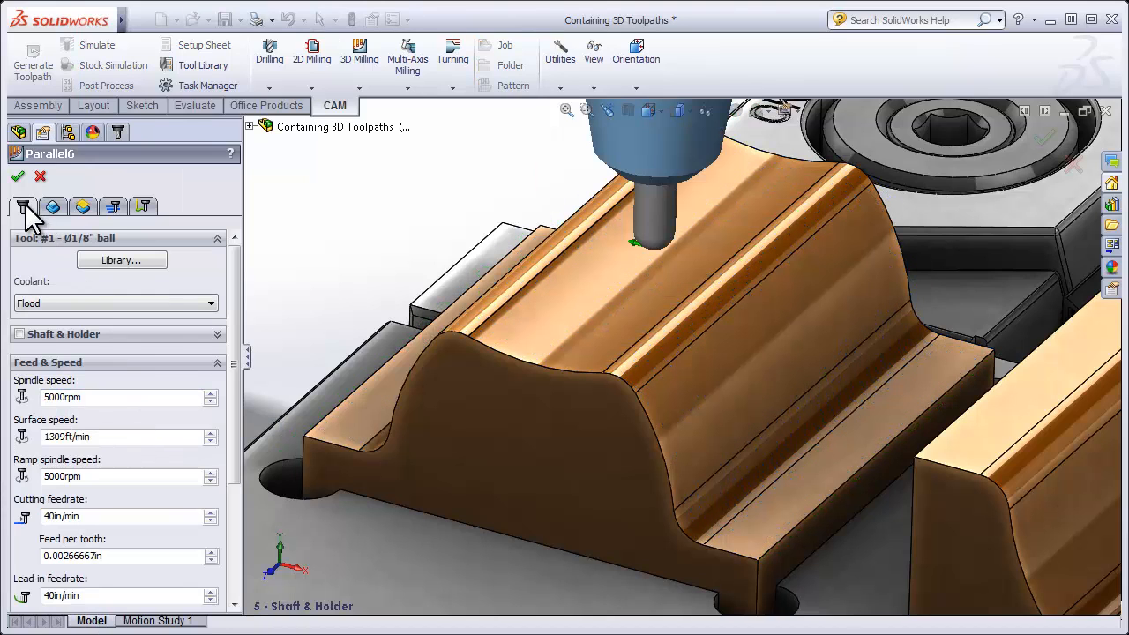
click(19, 333)
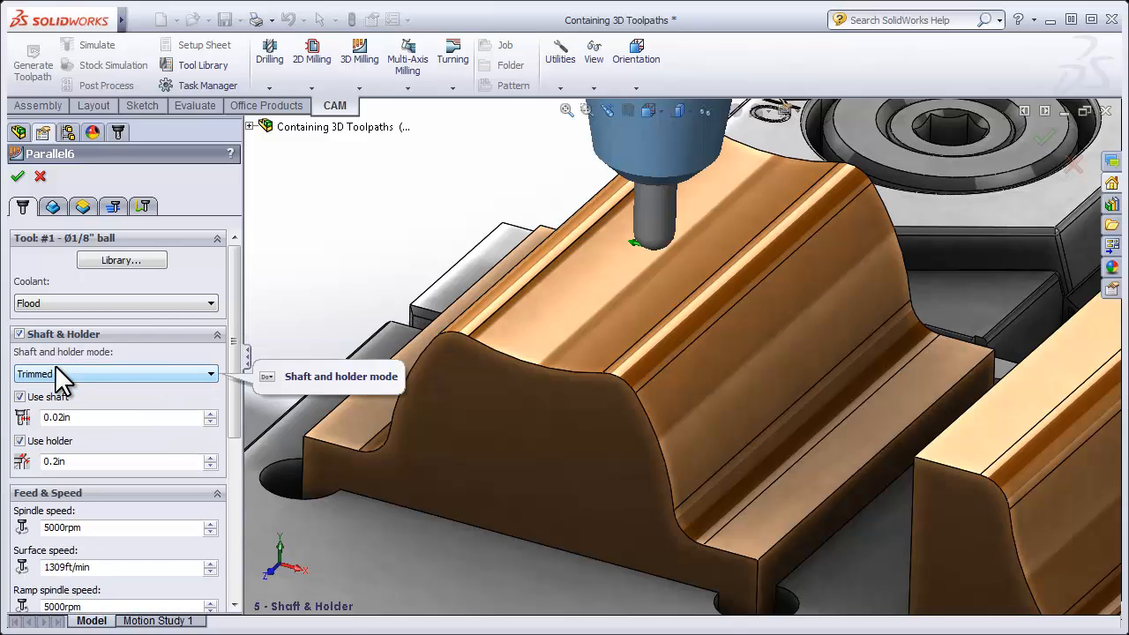
click(17, 176)
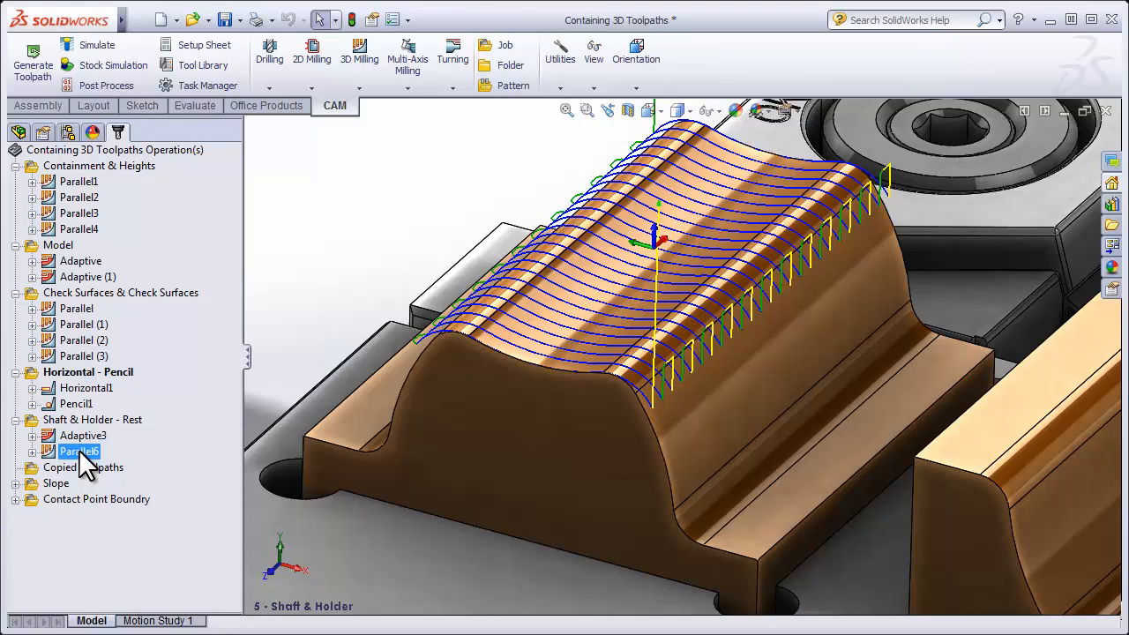
- Duplicate Parallel6 and assign the copy the Ø1/8" ball mill that the Pencil1 operation uses
key(ctrl+v)
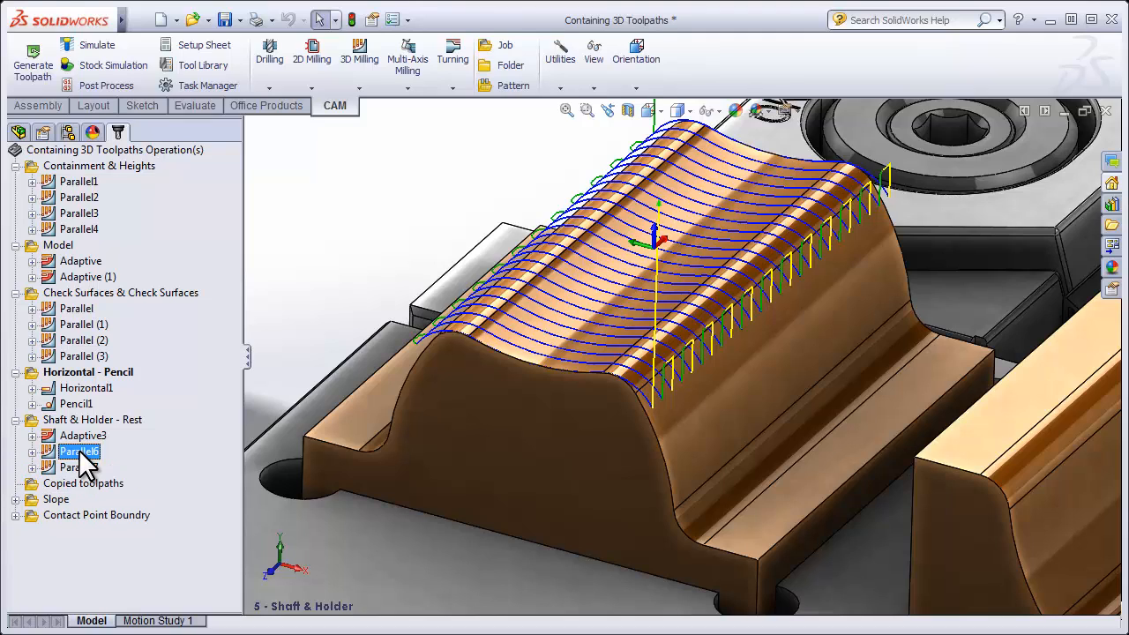
click(80, 468)
right_click(80, 467)
click(115, 427)
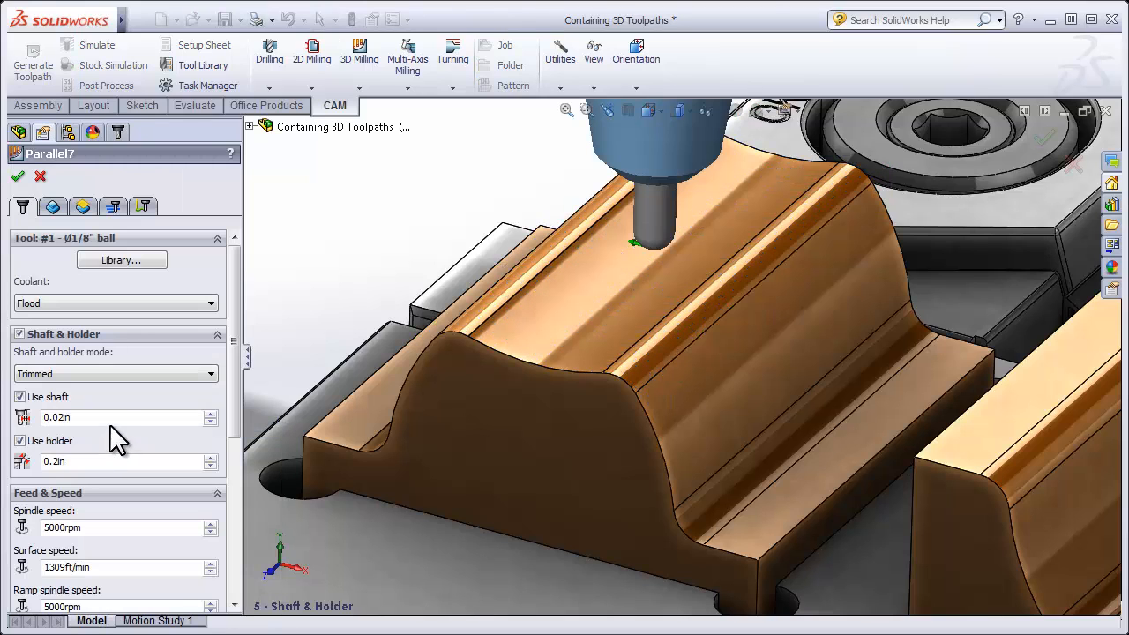
click(116, 262)
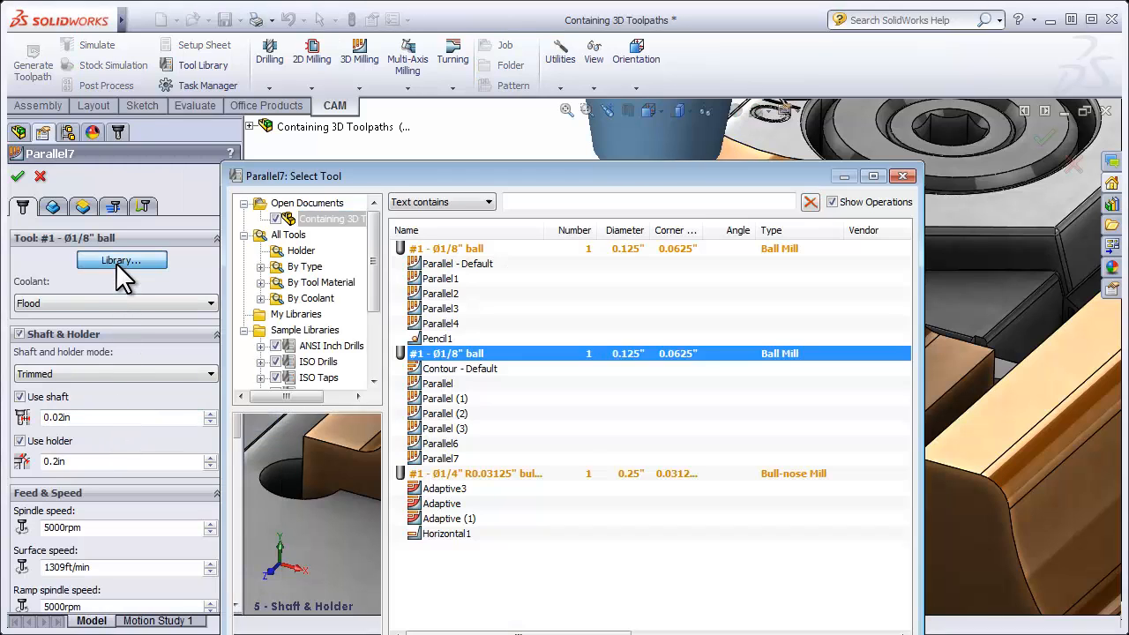
click(460, 249)
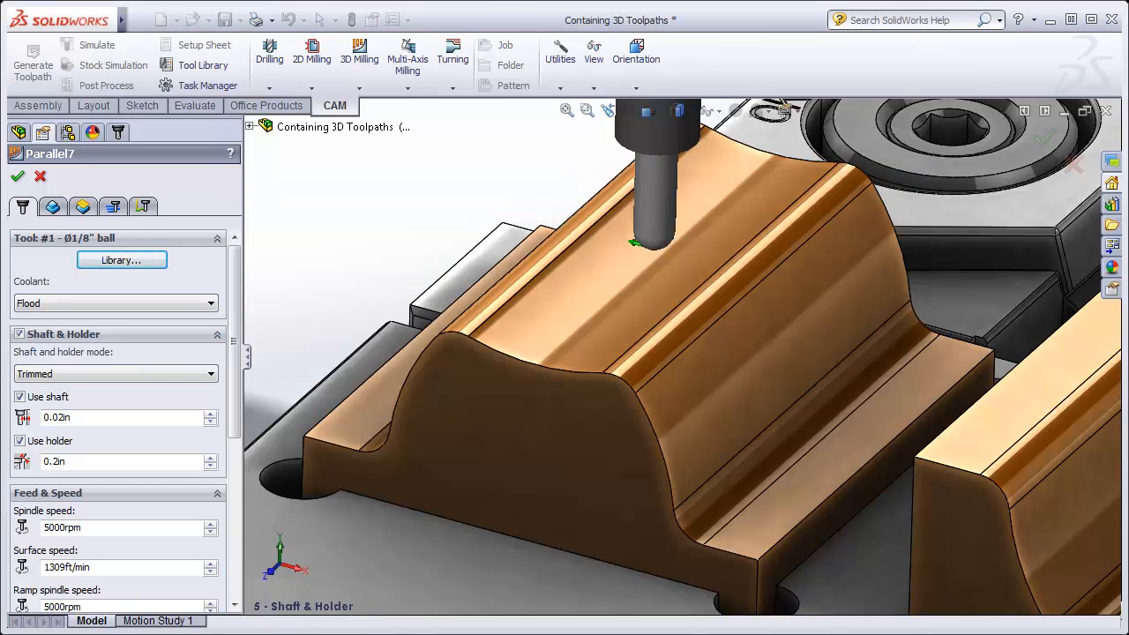
- Enable Rest Machining from previous operations on the duplicated Parallel operation, ignoring cusps with a 0.02 in adjustment
click(52, 206)
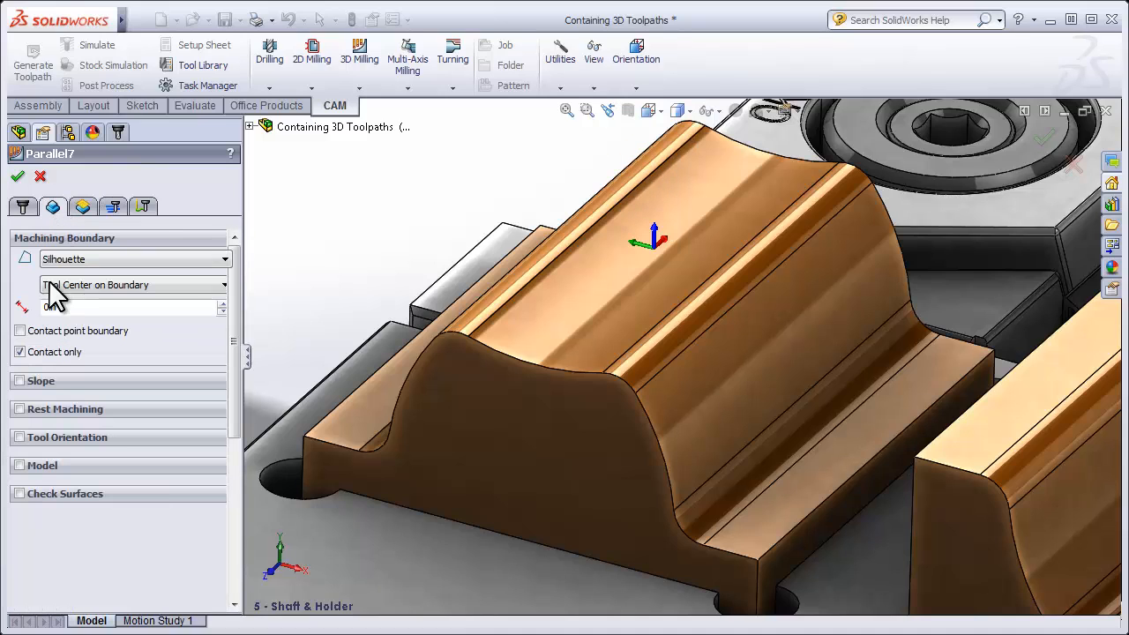
click(19, 409)
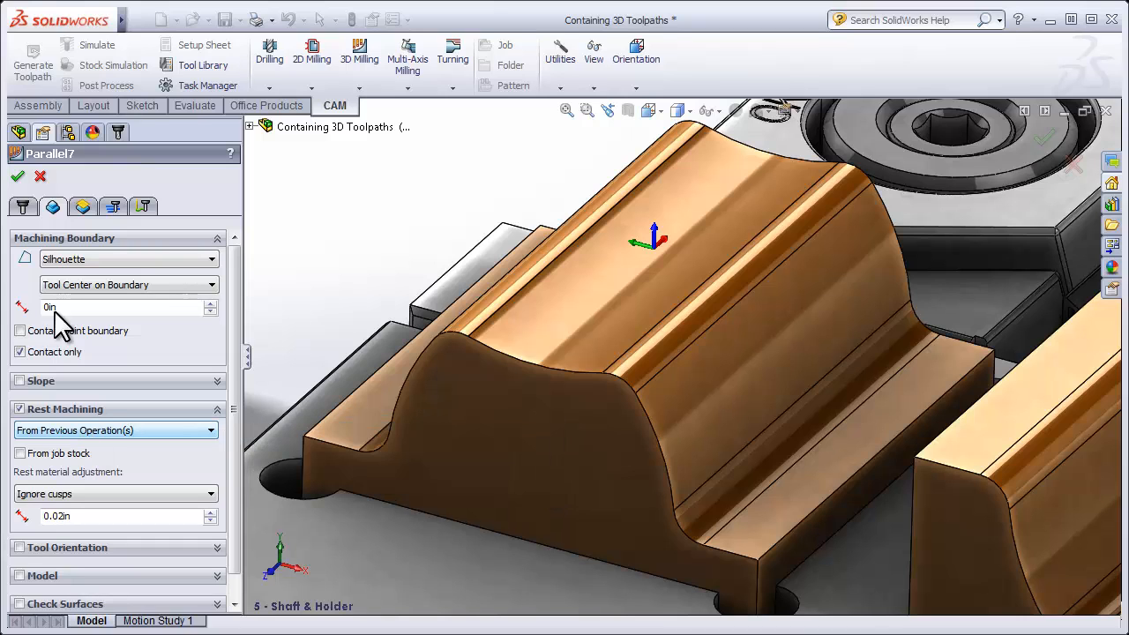
click(18, 177)
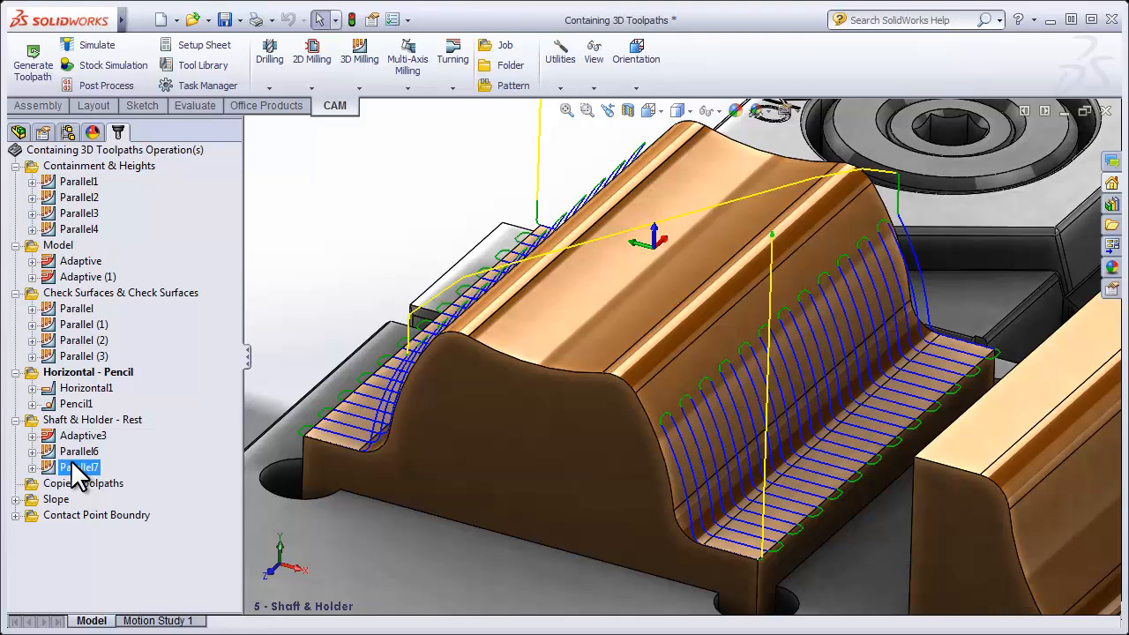
- Copy Adaptive3, Parallel6 and Parallel7 into the Copied toolpaths folder
key(space)
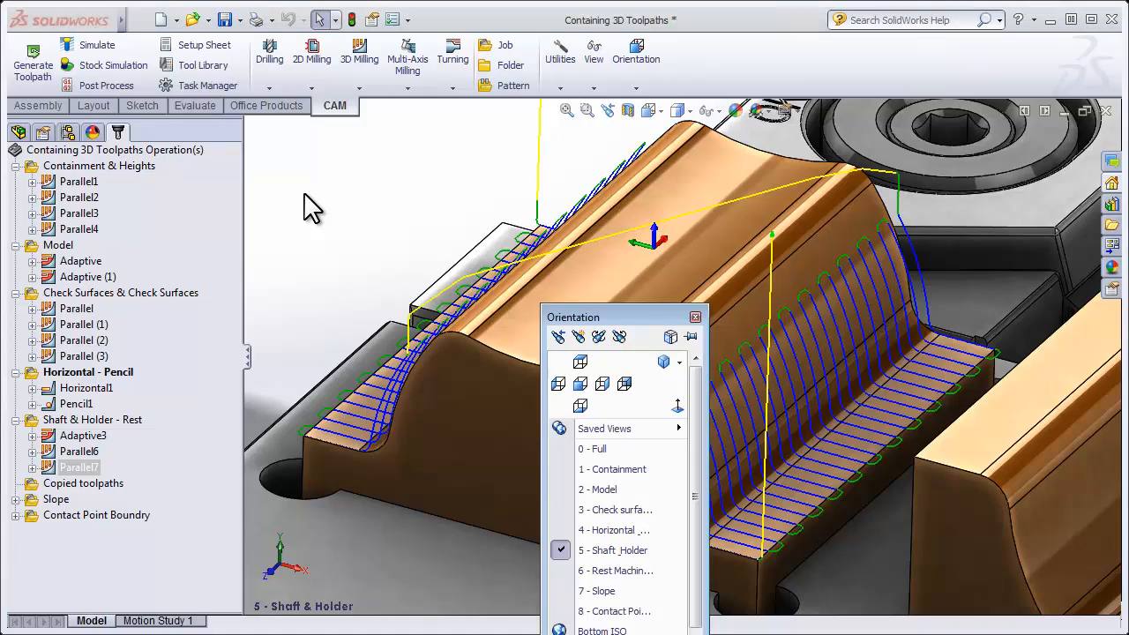
click(593, 572)
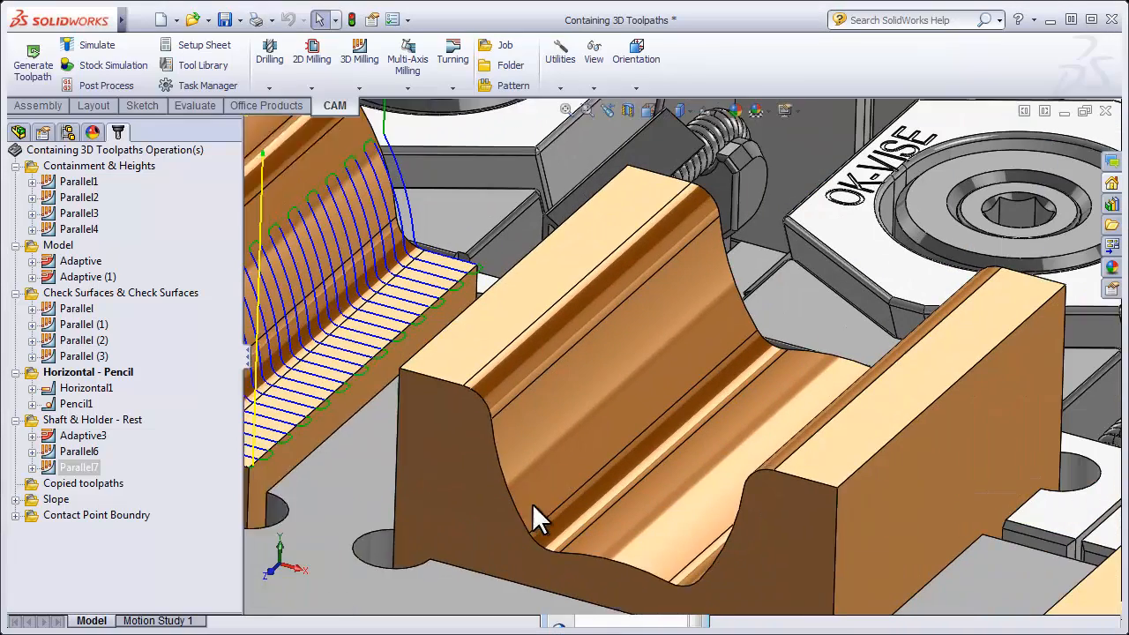
click(59, 438)
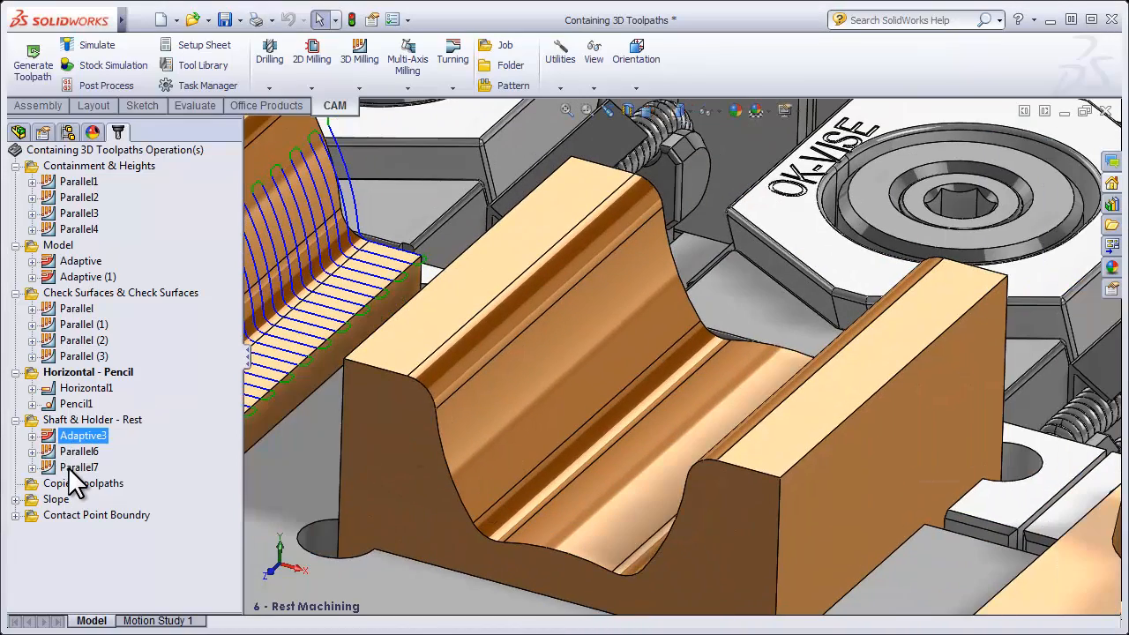
shift+click(74, 466)
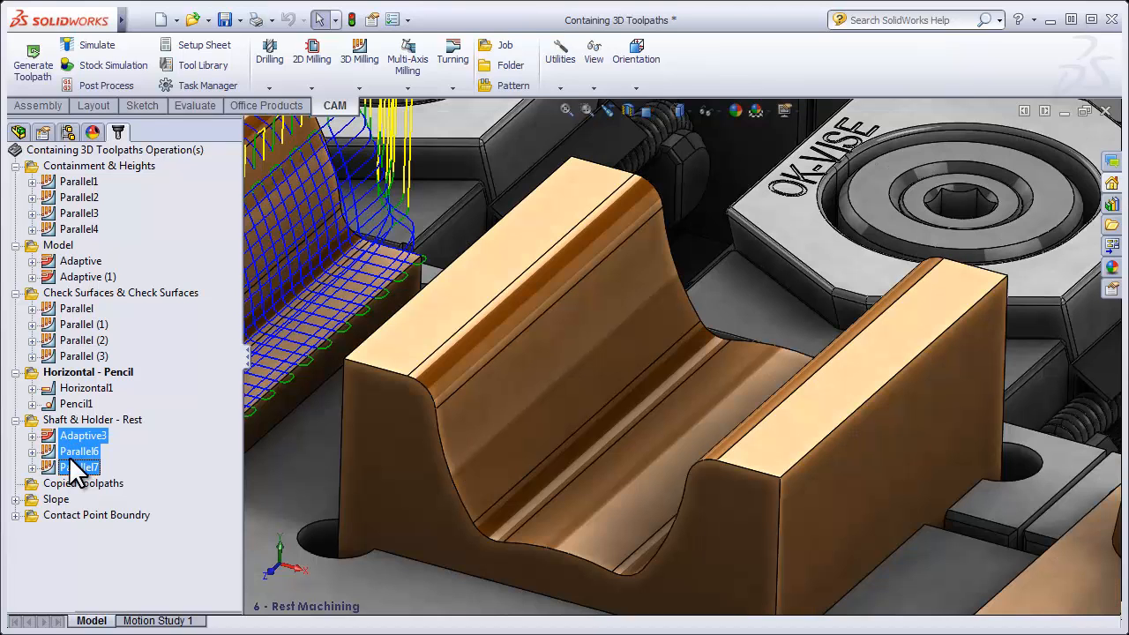
click(73, 483)
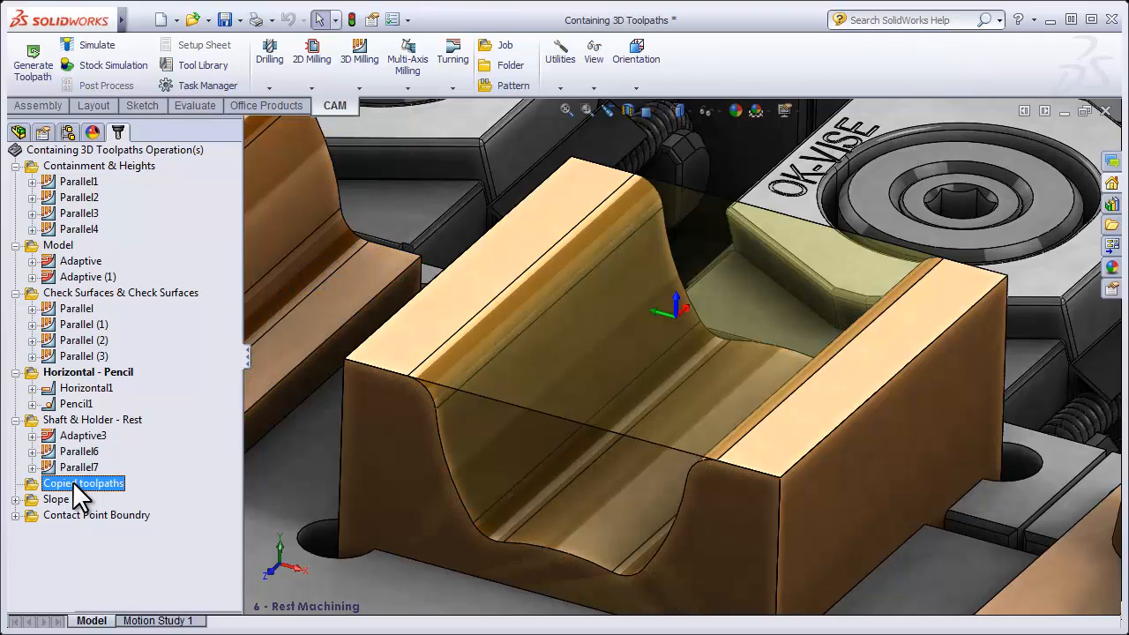
key(ctrl+v)
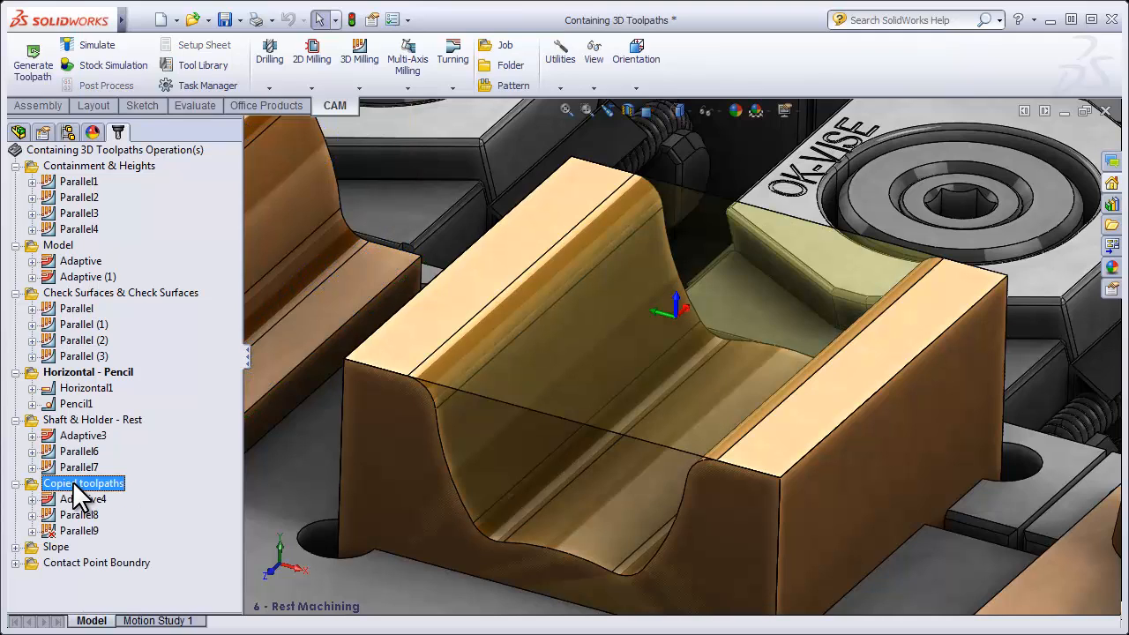
- Generate the toolpaths of Adaptive4, Parallel8 and Parallel9 in the Copied toolpaths folder
click(72, 498)
shift+click(72, 526)
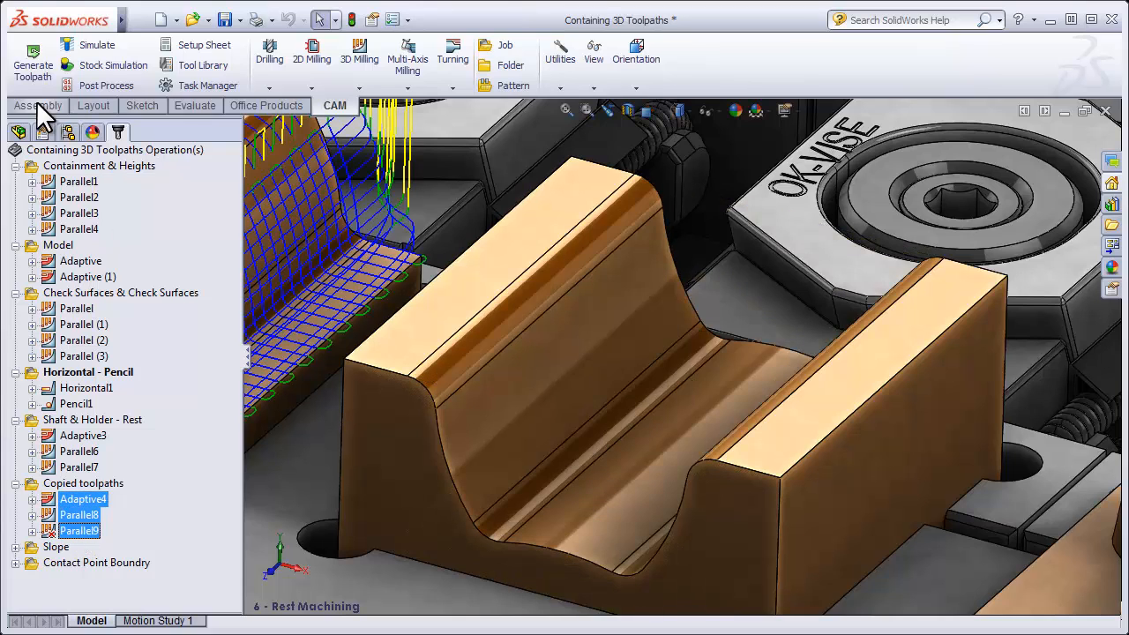
click(32, 62)
click(495, 371)
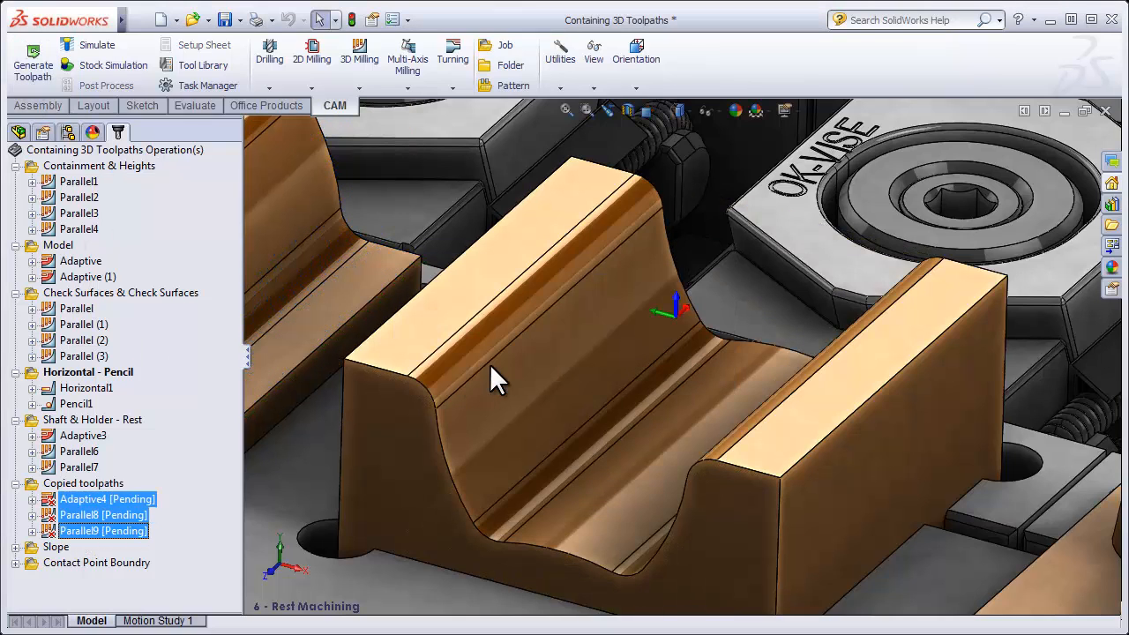
- Display the Adaptive4, Parallel8 and Parallel9 toolpaths together and look at the Store as Template option
click(78, 516)
click(78, 532)
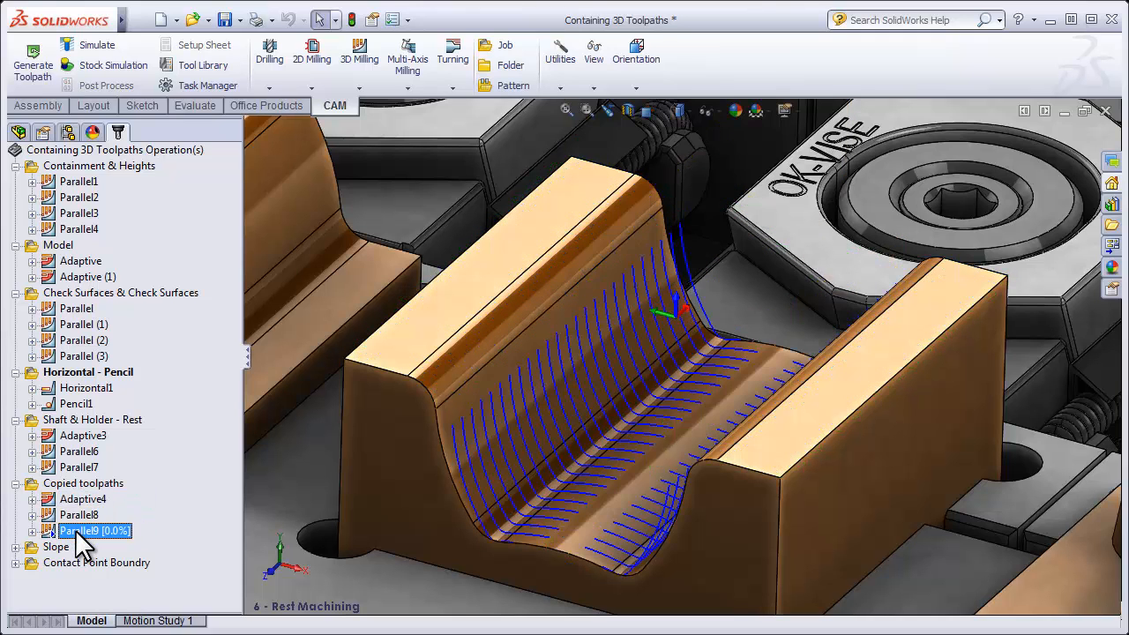
shift+click(86, 501)
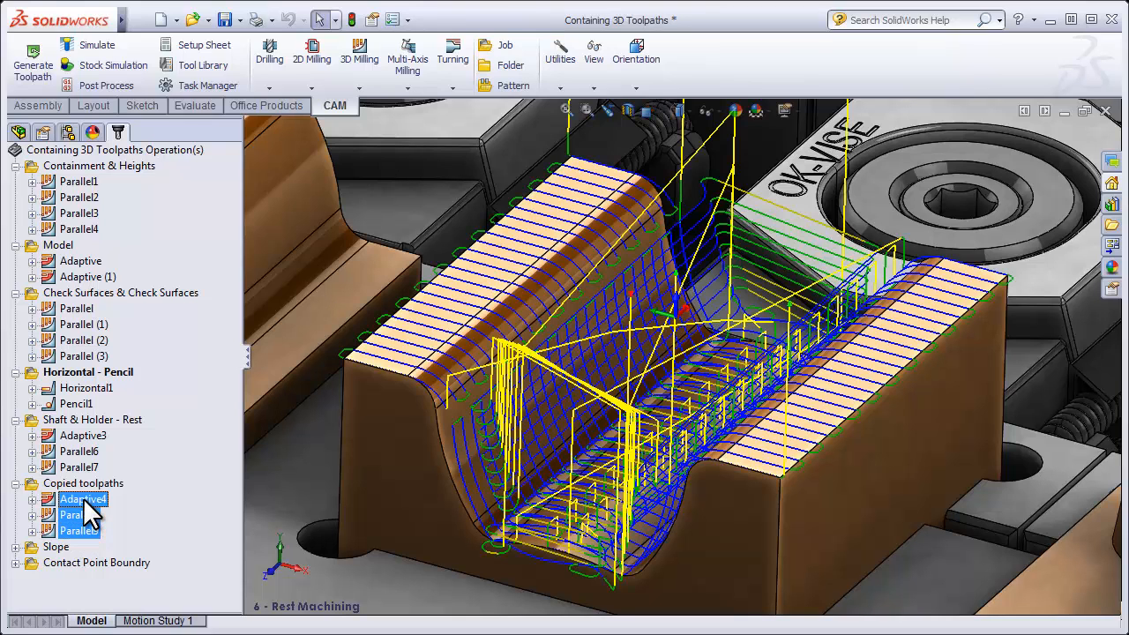
right_click(90, 512)
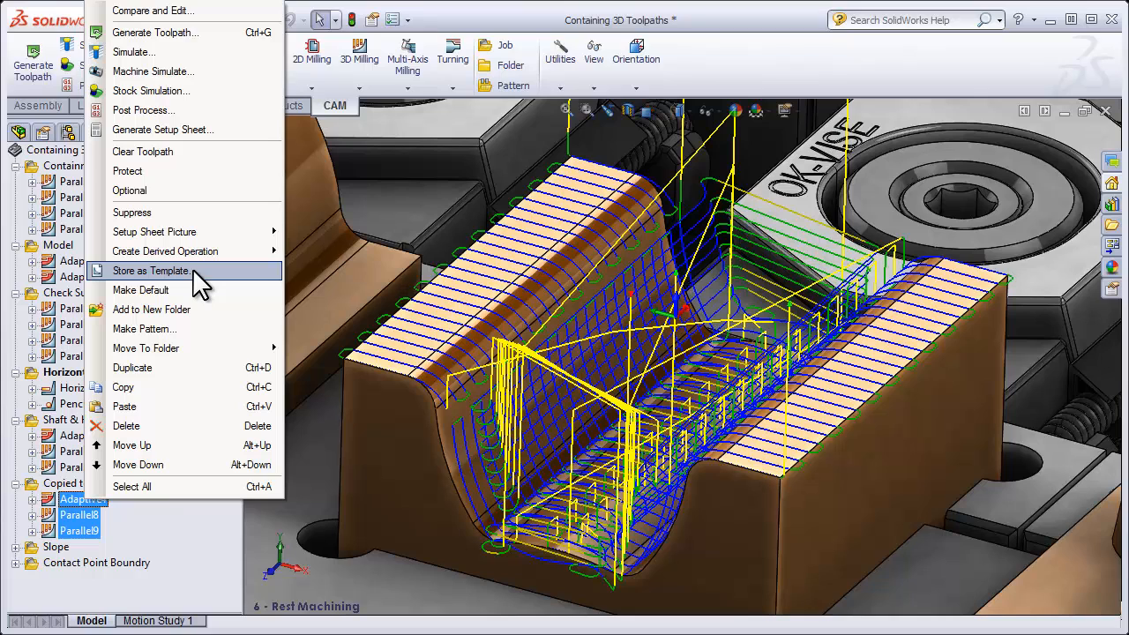
click(198, 547)
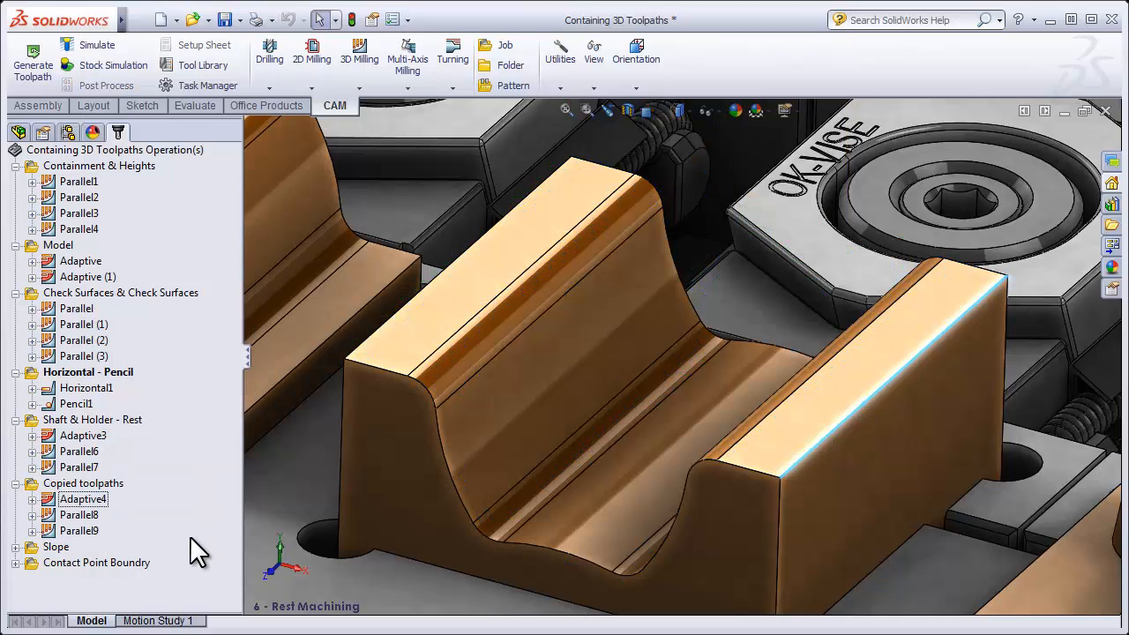
- Switch to the saved view 7 - Slope and display the Contour - Default toolpath from the Slope folder
click(338, 318)
key(space)
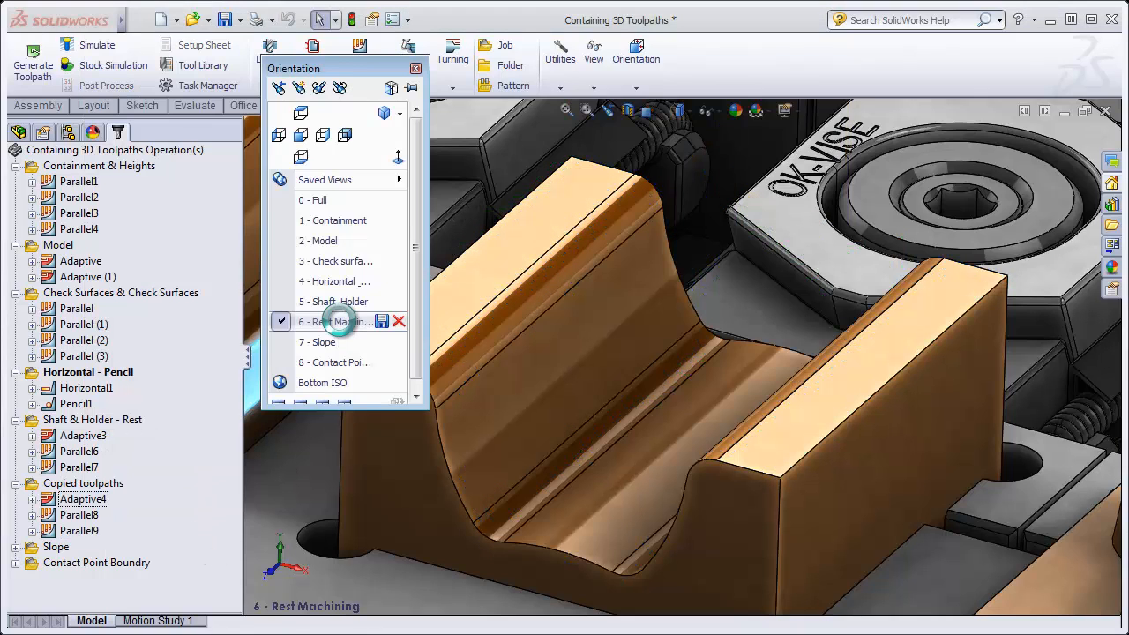
click(324, 342)
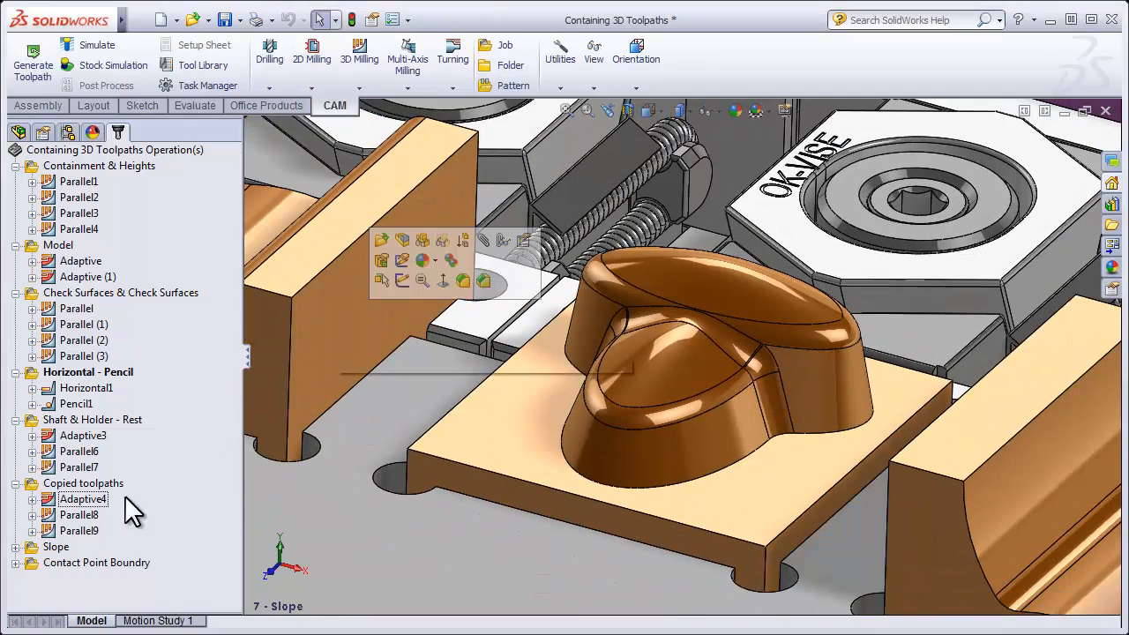
click(15, 483)
click(15, 499)
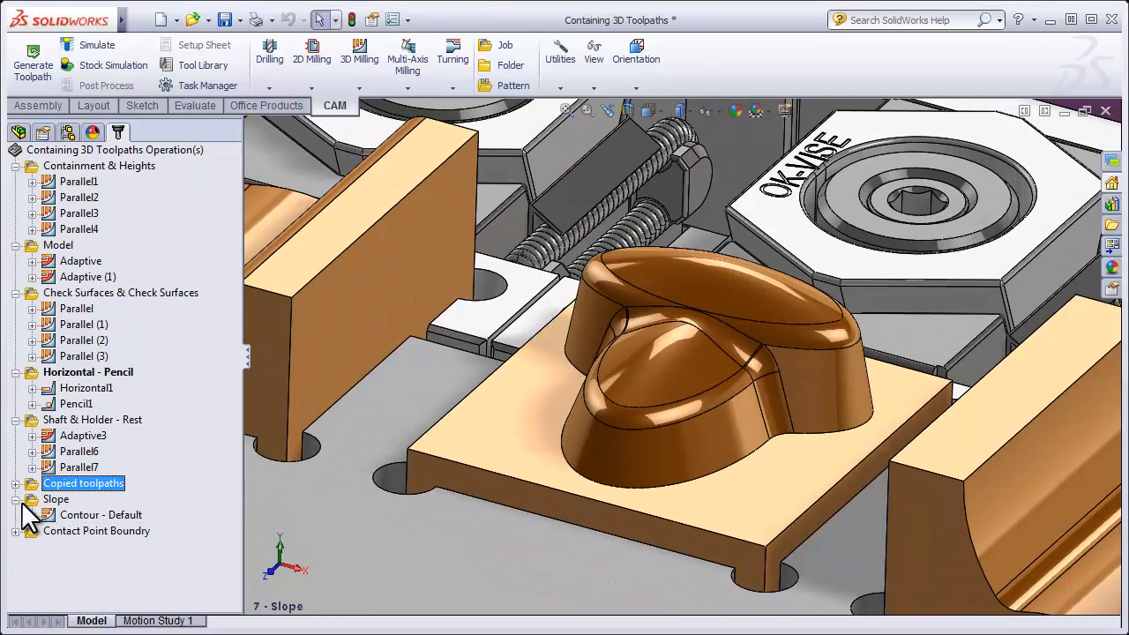
click(45, 516)
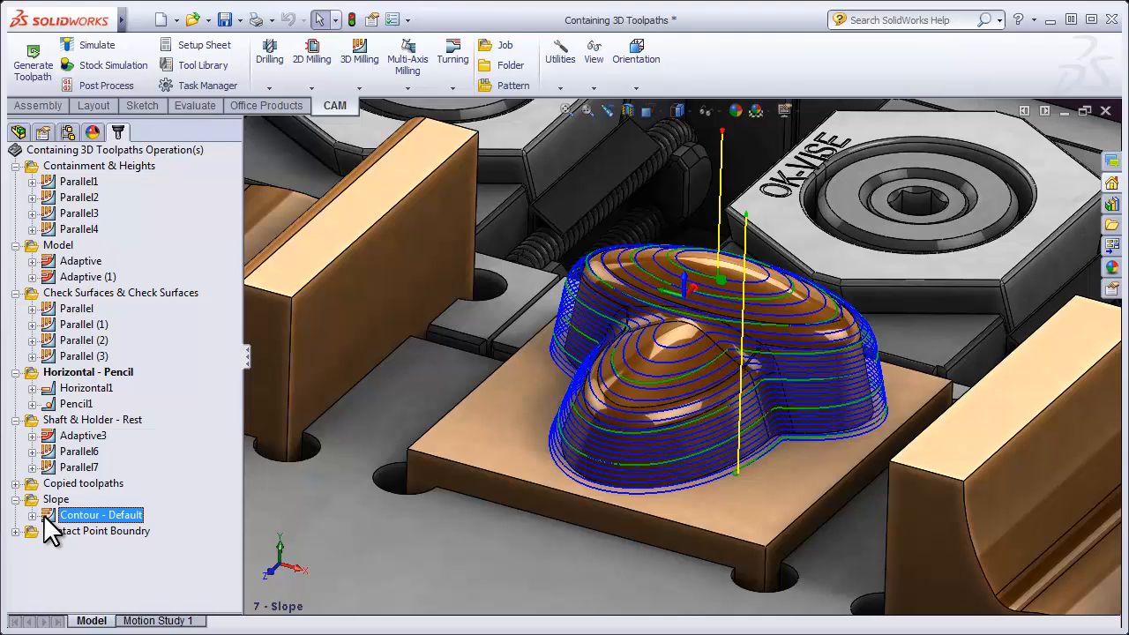
- Duplicate Contour - Default and enable Slope containment on the copy with a From Slope Angle of 60 degrees
key(ctrl+v)
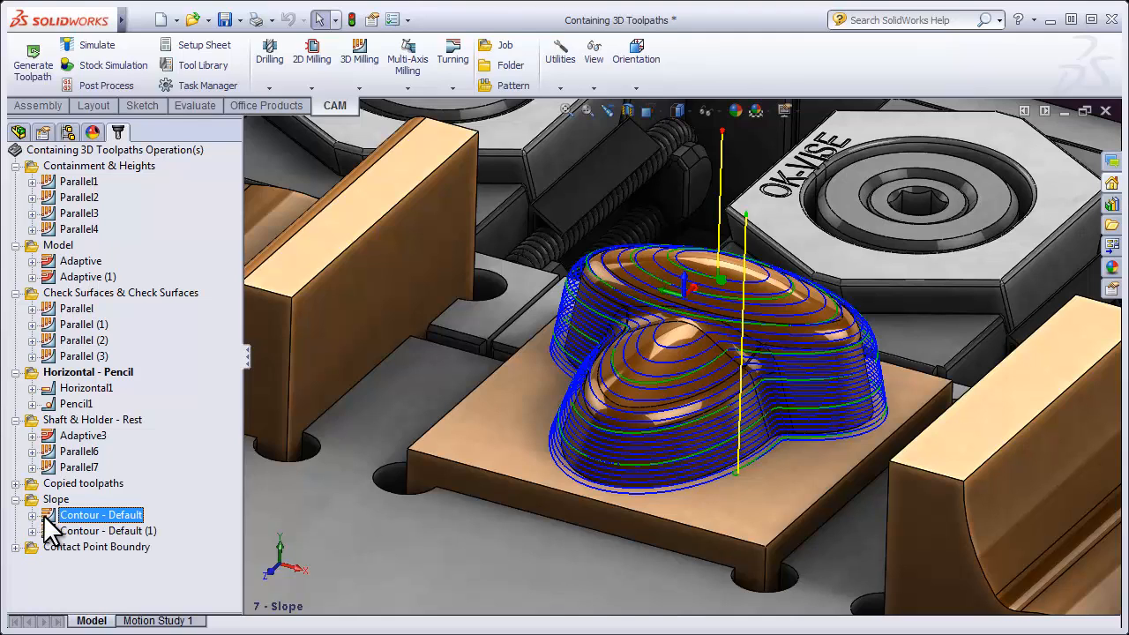
click(70, 532)
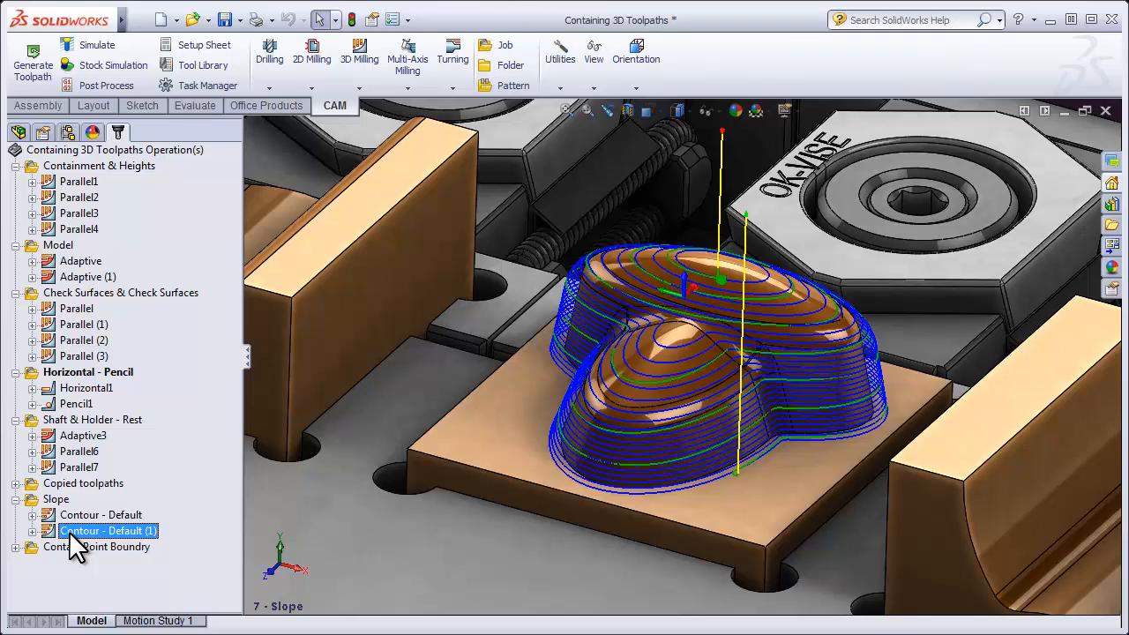
right_click(69, 531)
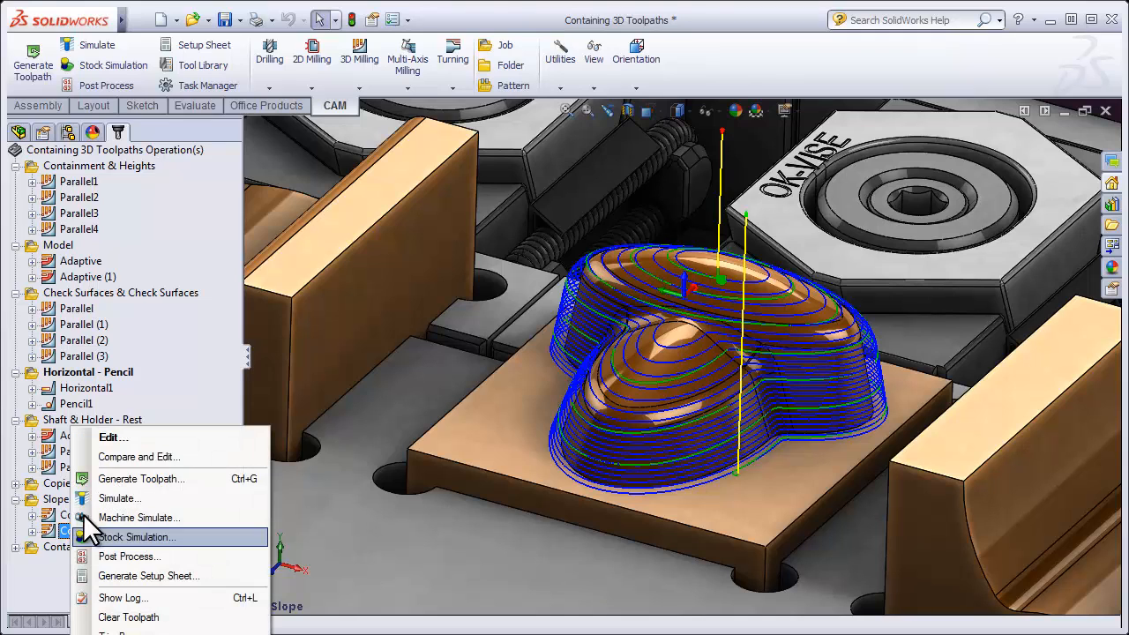
click(110, 437)
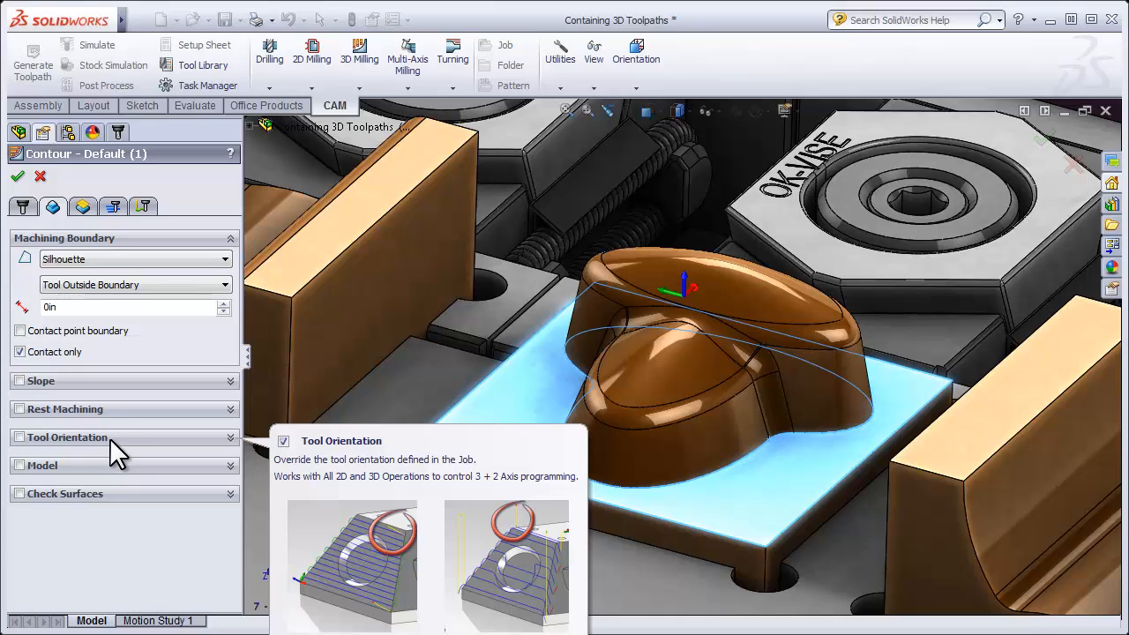
click(20, 382)
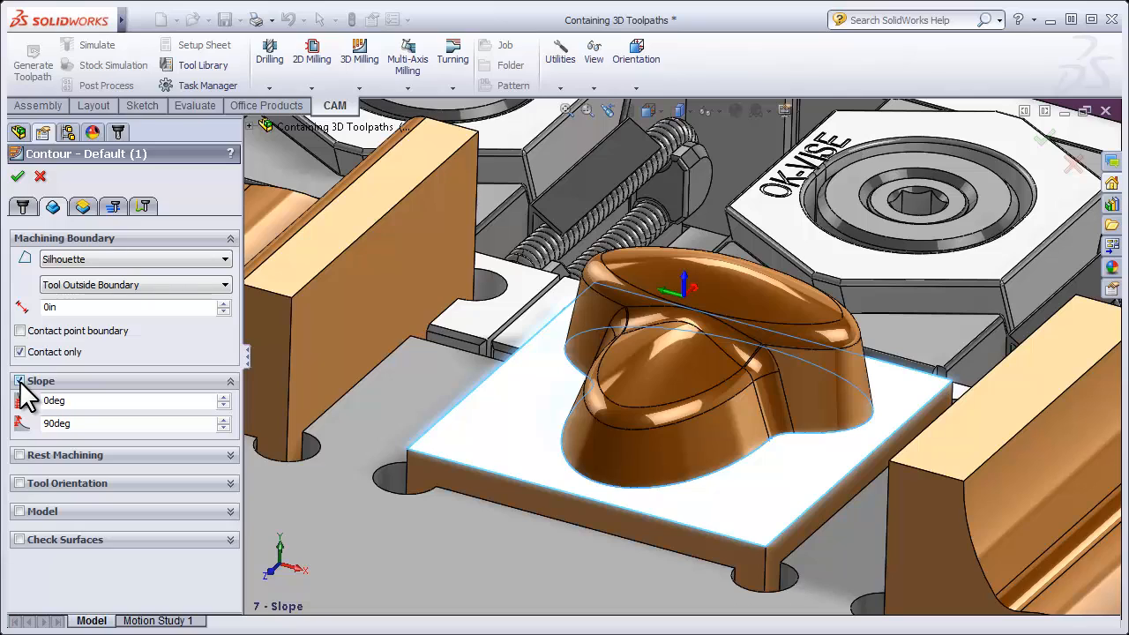
click(81, 401)
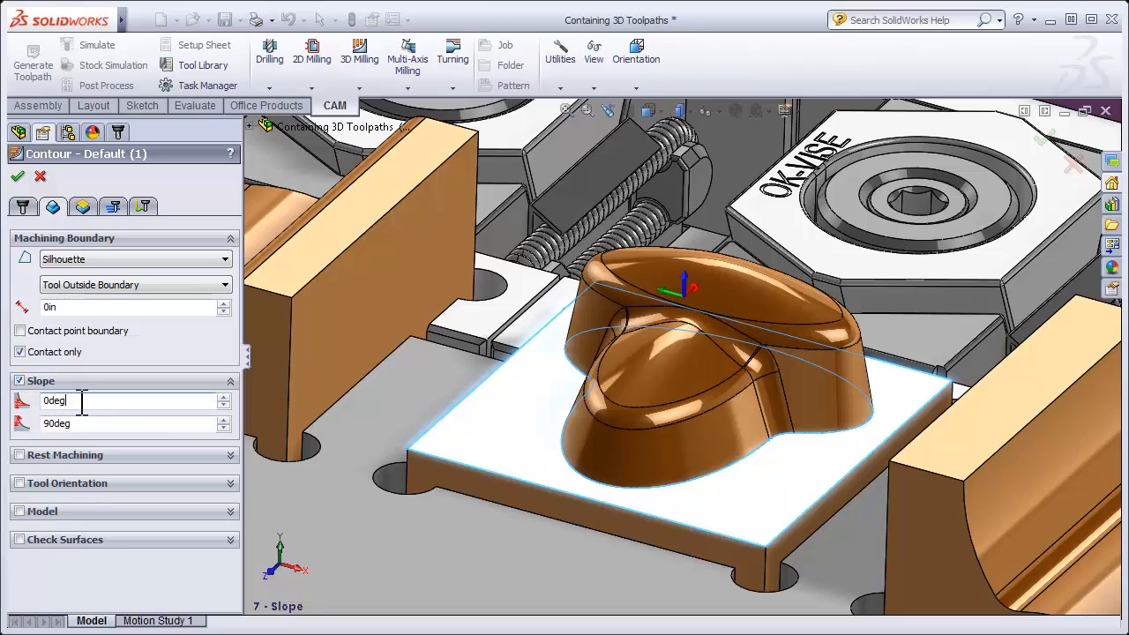
double_click(82, 400)
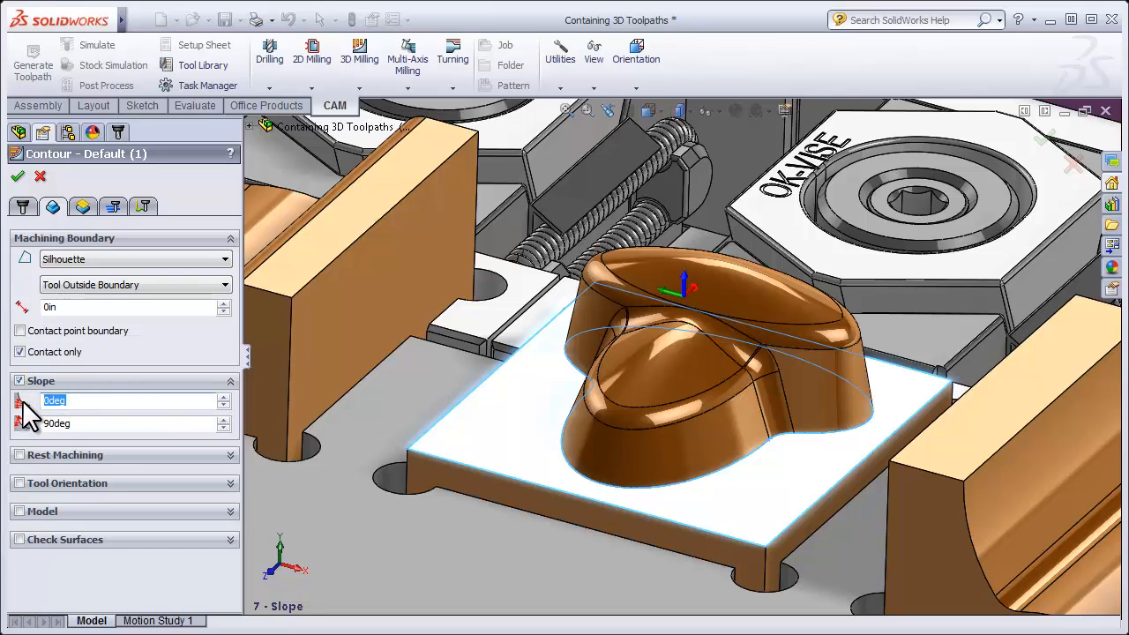
text(60)
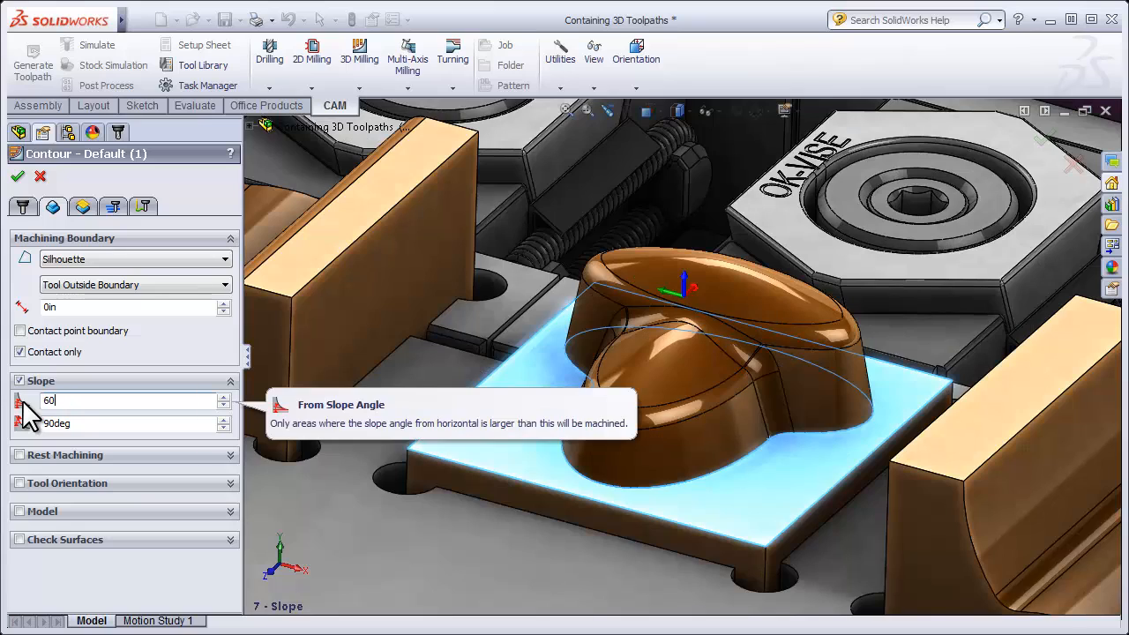
click(67, 424)
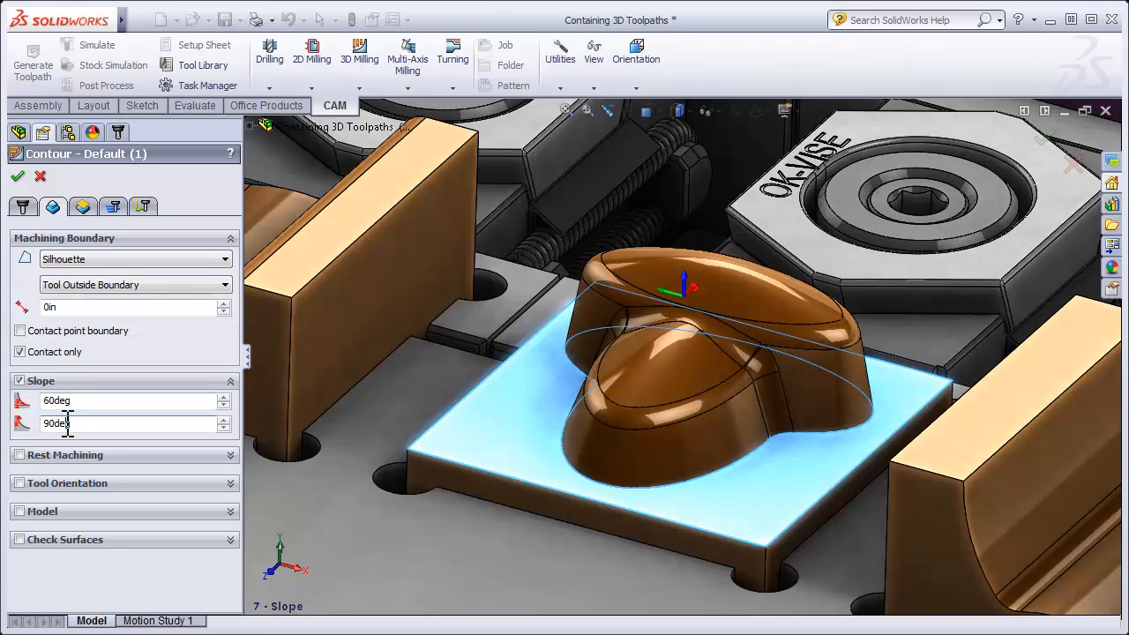
click(17, 177)
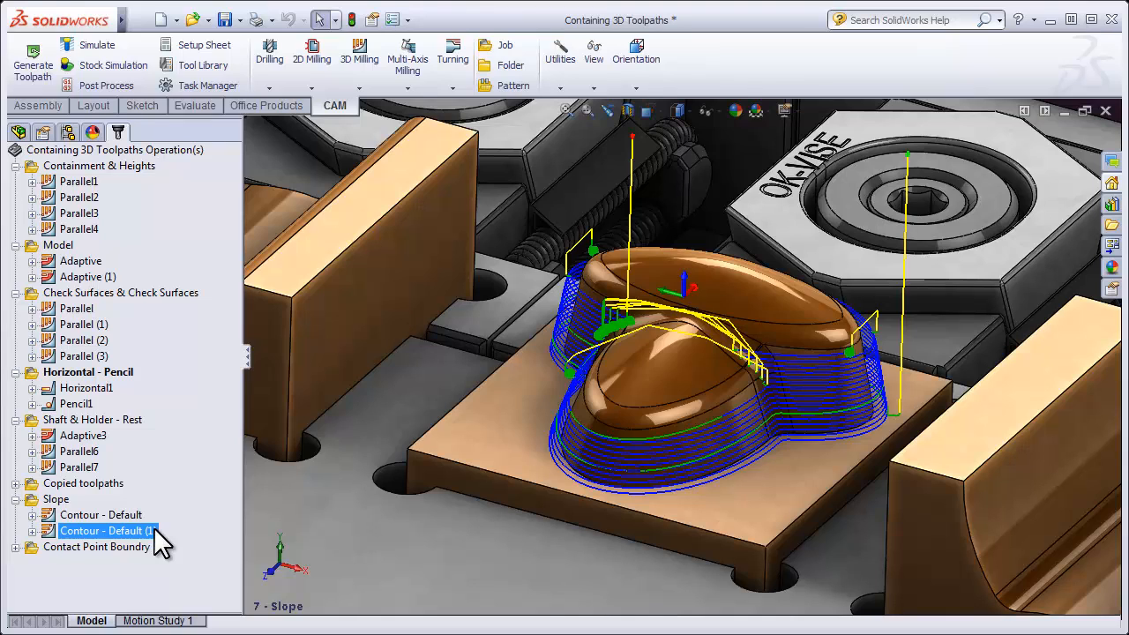
- Duplicate the original Contour - Default operation again and enable Machine shallow areas on the new copy
click(115, 517)
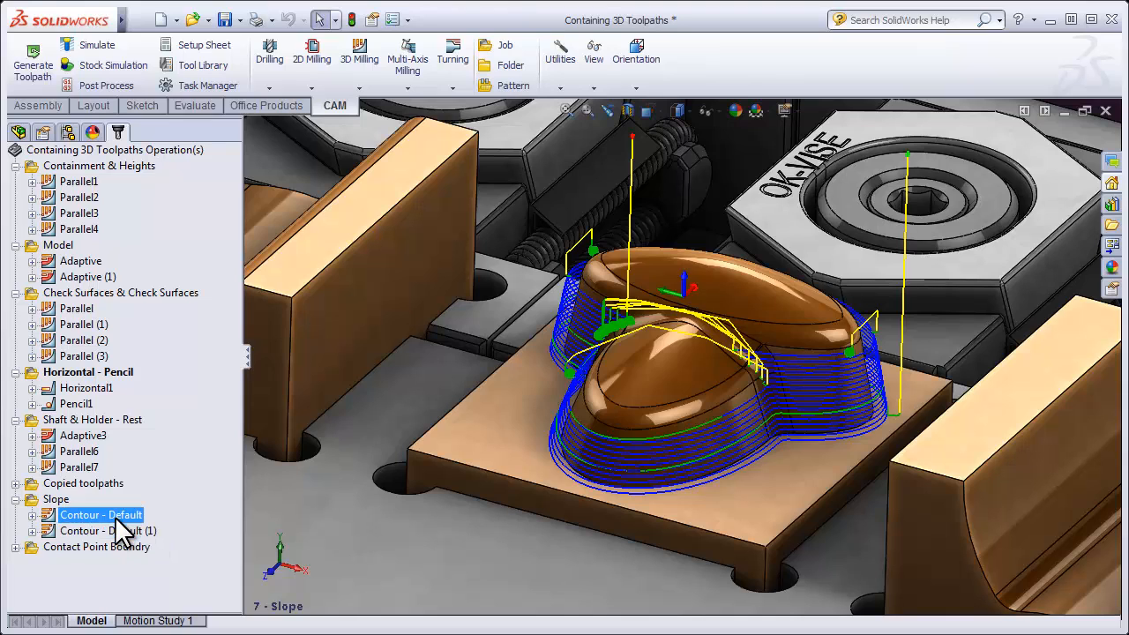
key(ctrl+v)
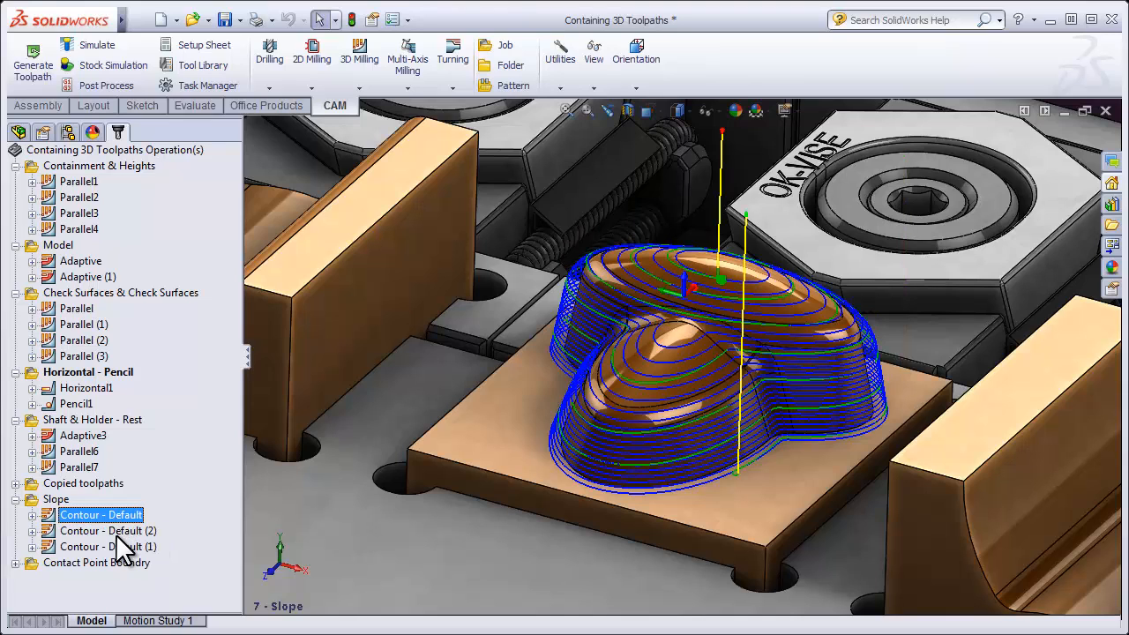
click(116, 545)
click(109, 530)
right_click(110, 530)
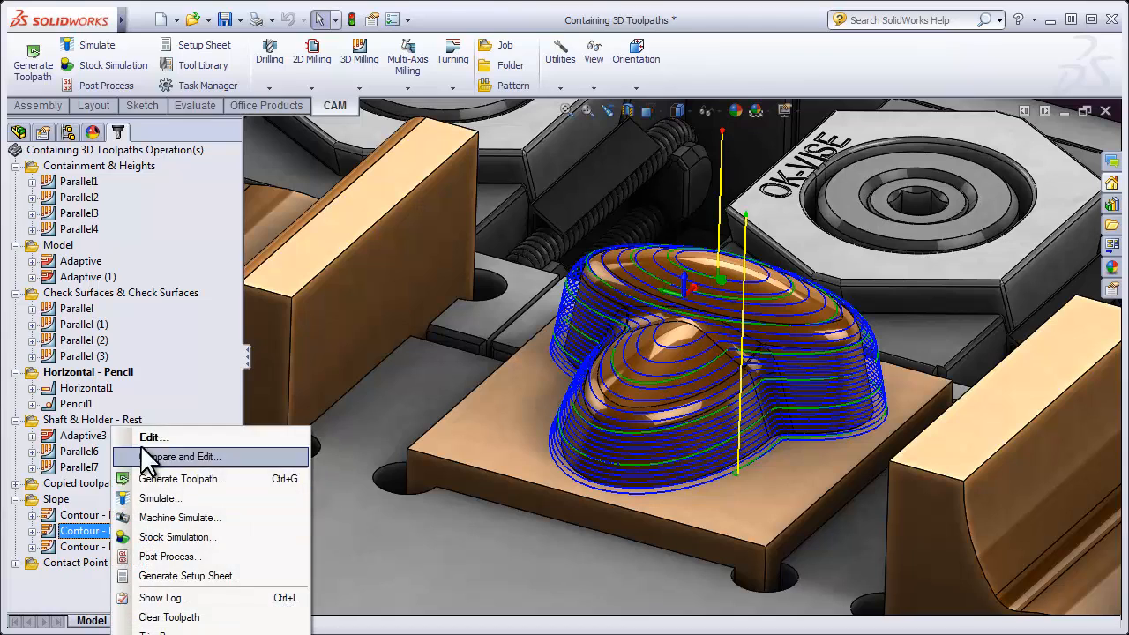
click(141, 437)
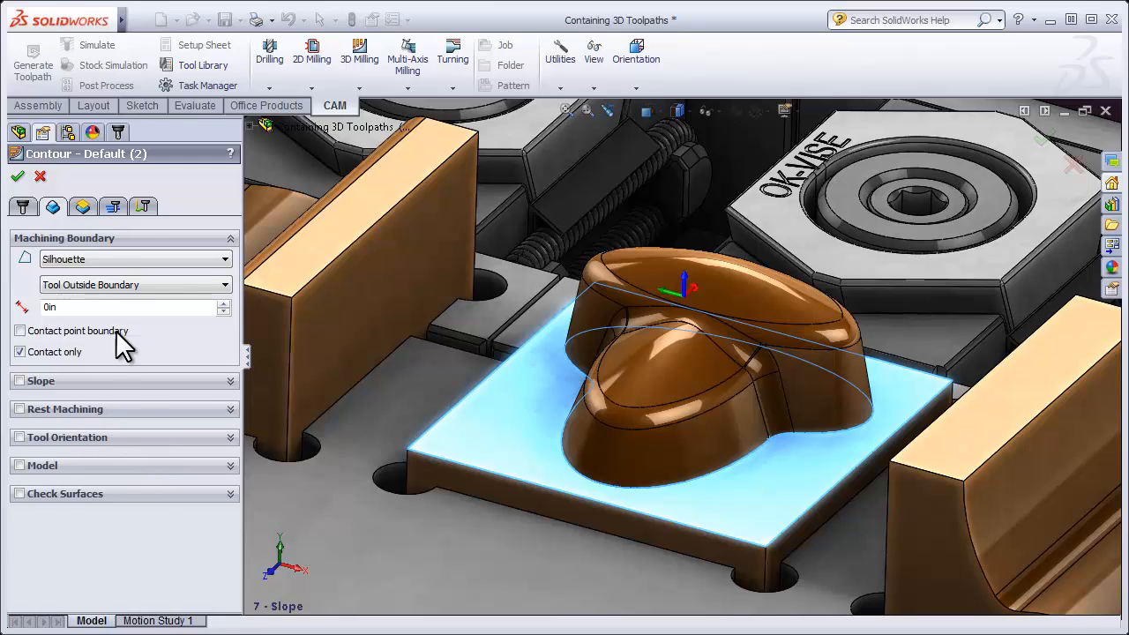
click(113, 206)
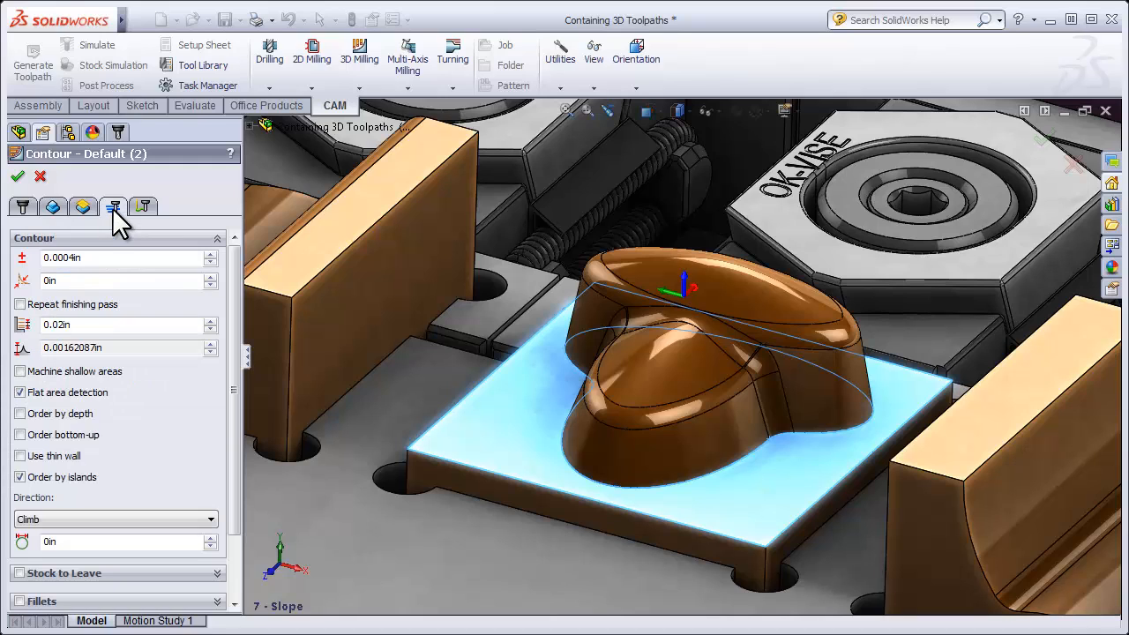
click(19, 371)
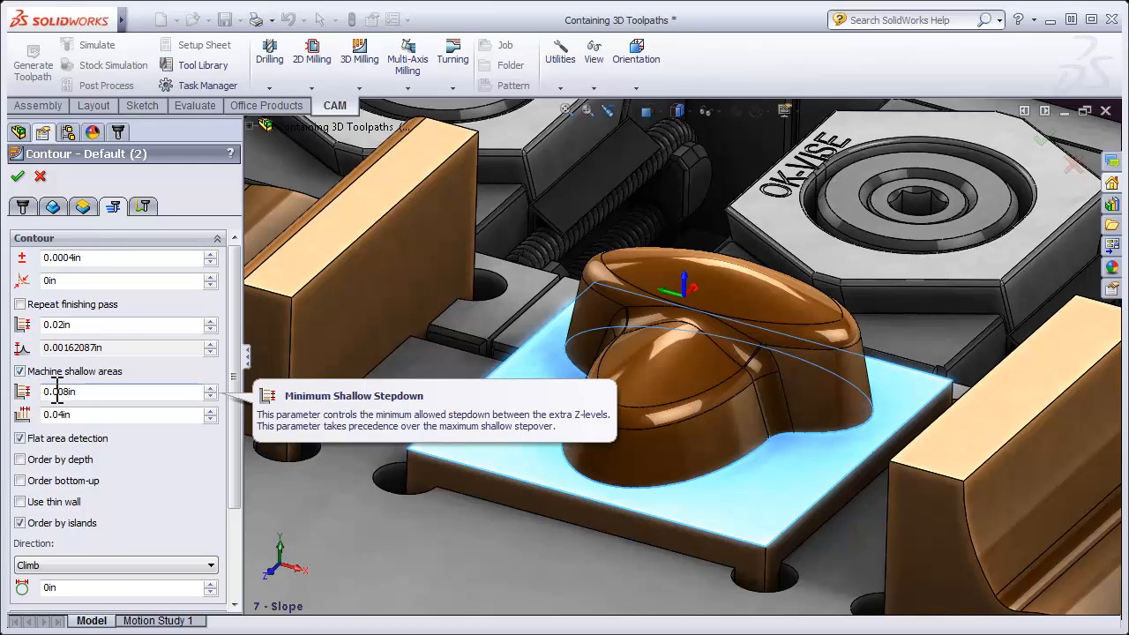
click(16, 177)
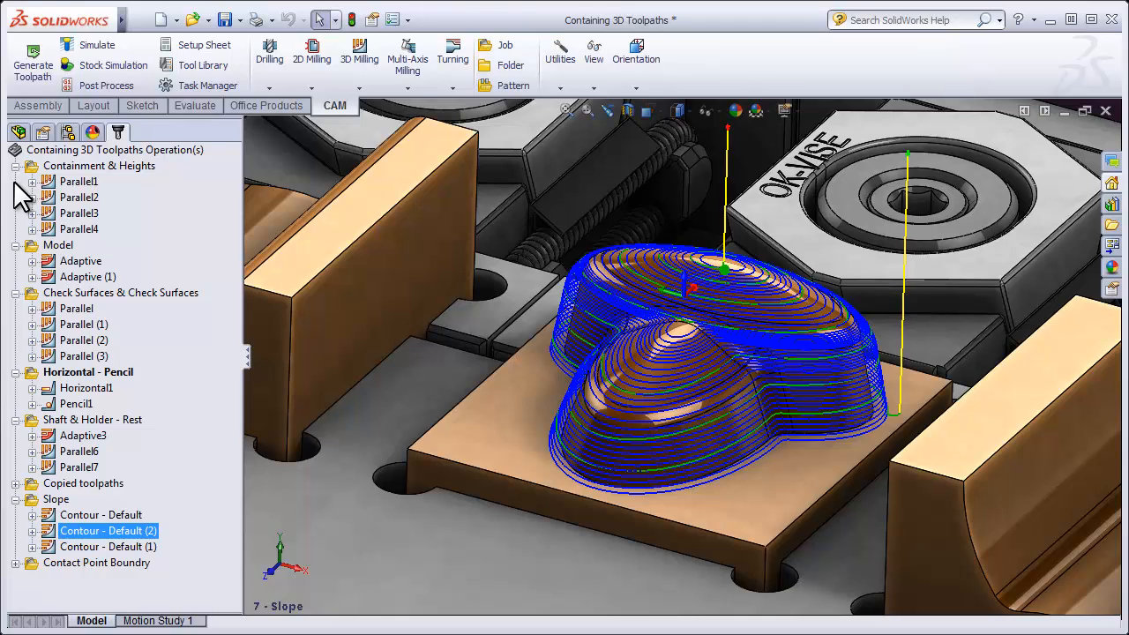
- Switch to the saved view 8 - Contact Point Boundry and display the Parallel - Default toolpath
click(1000, 388)
key(space)
click(996, 385)
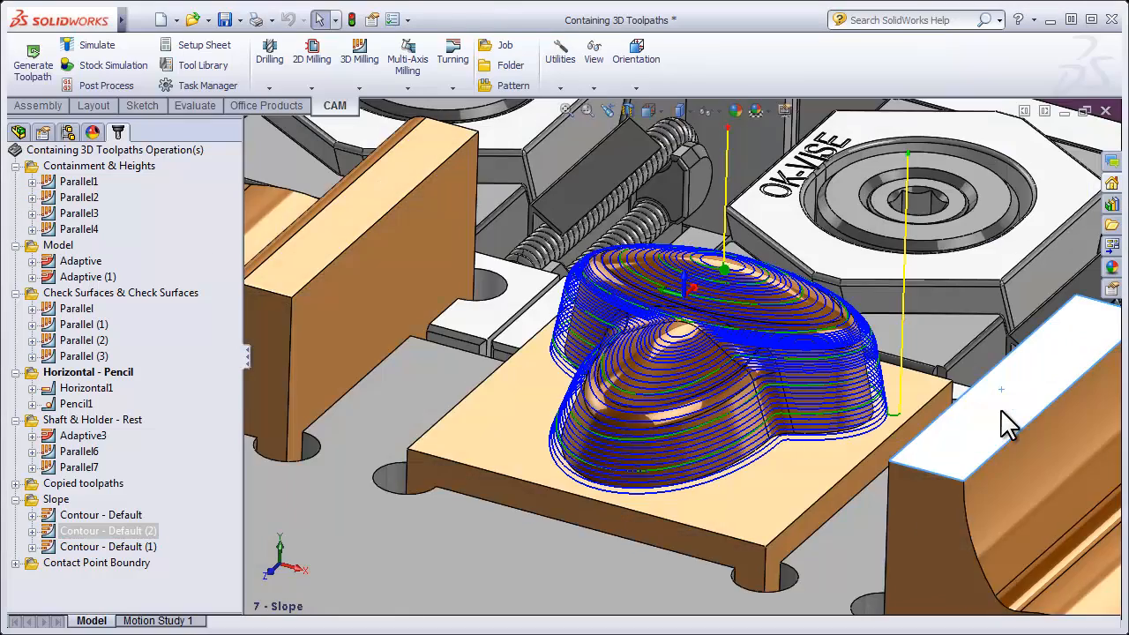
click(15, 562)
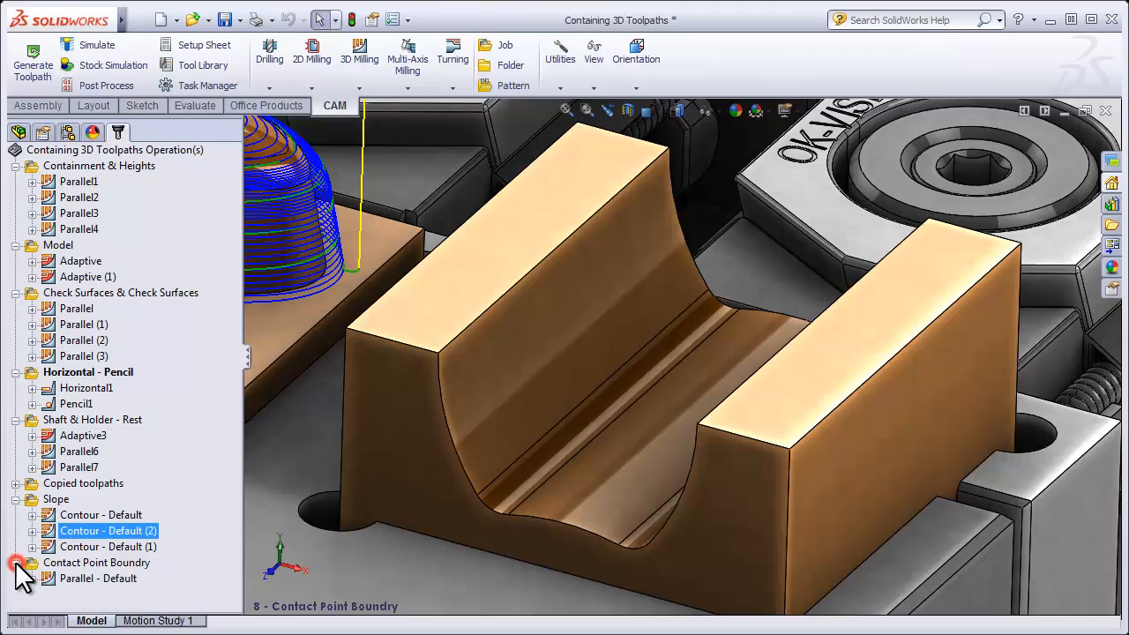
click(70, 580)
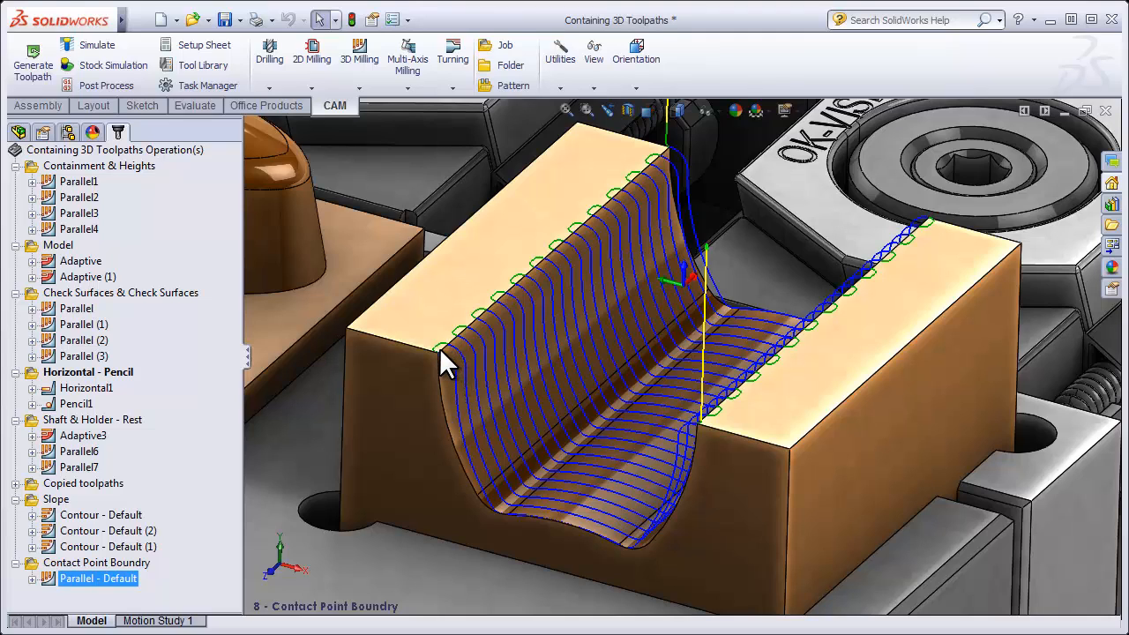
- Duplicate Parallel - Default and enable Contact point boundary in the copy's machining boundary settings
ctrl+drag(124, 579, 113, 597)
click(105, 594)
right_click(106, 594)
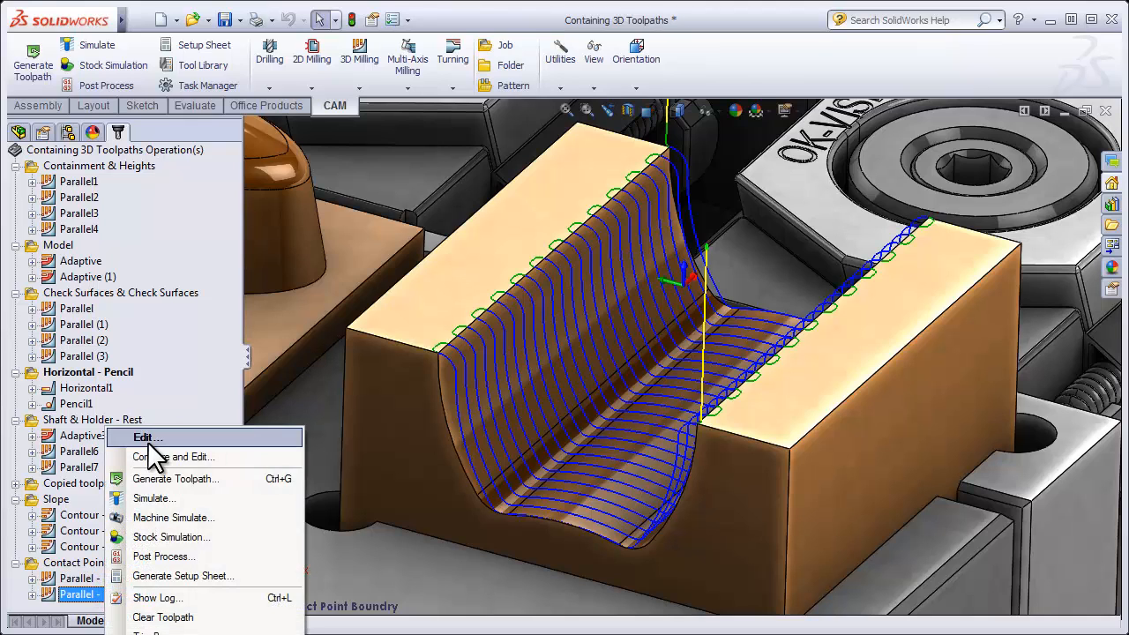
click(146, 434)
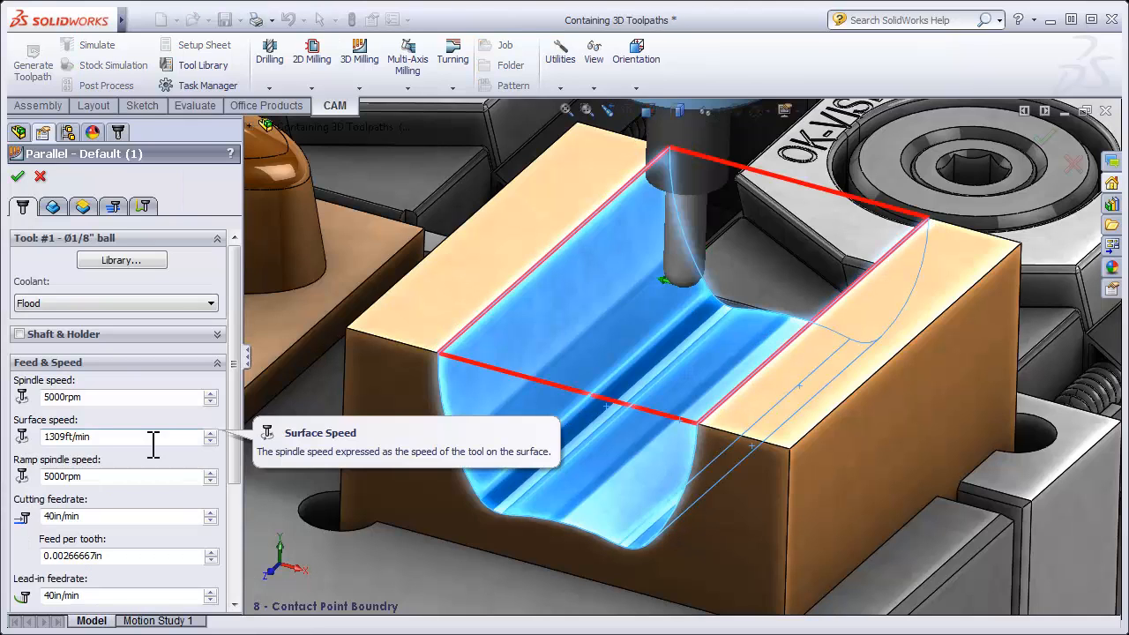
click(51, 205)
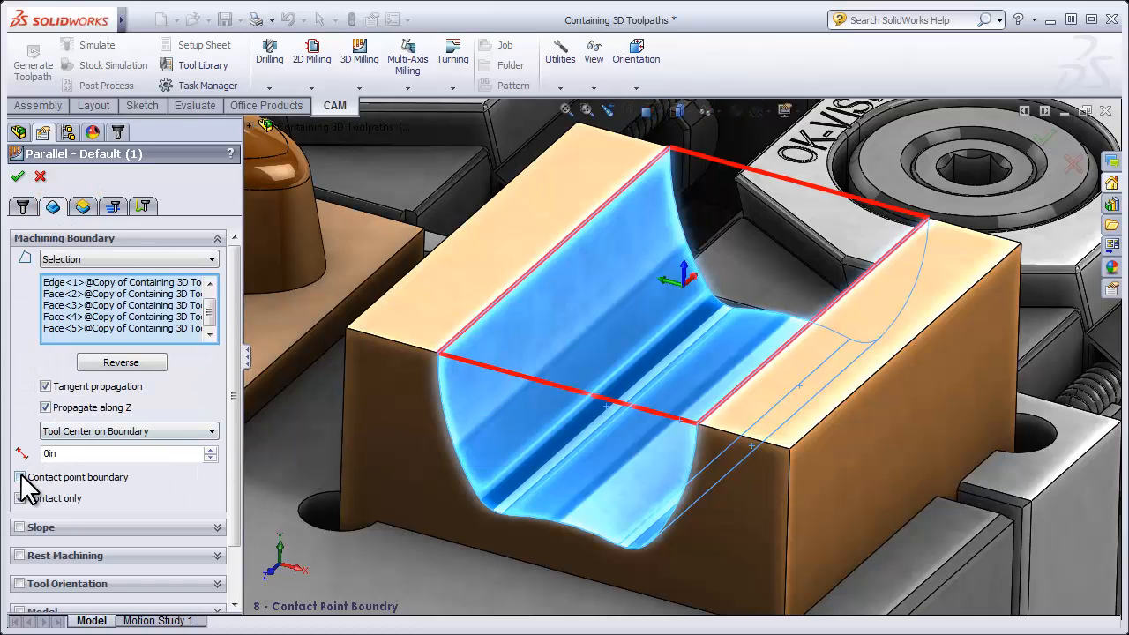
click(20, 477)
click(17, 176)
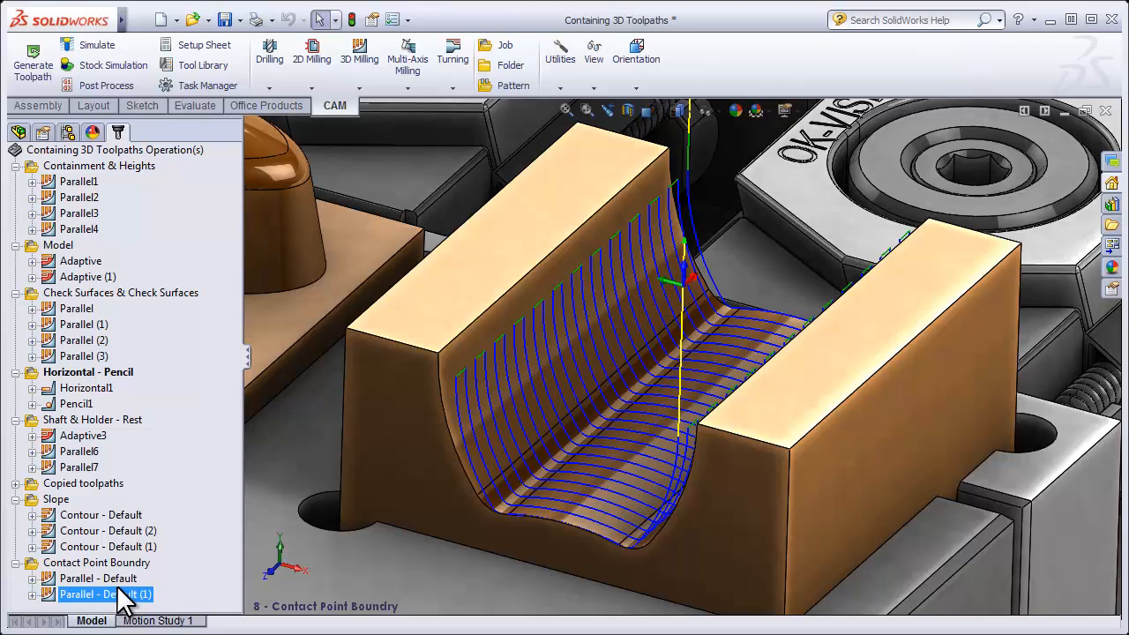
- Simulate Parallel - Default (1) to inspect the tool at the upper boundary edge, and return to the saved view 0 - Full
click(95, 45)
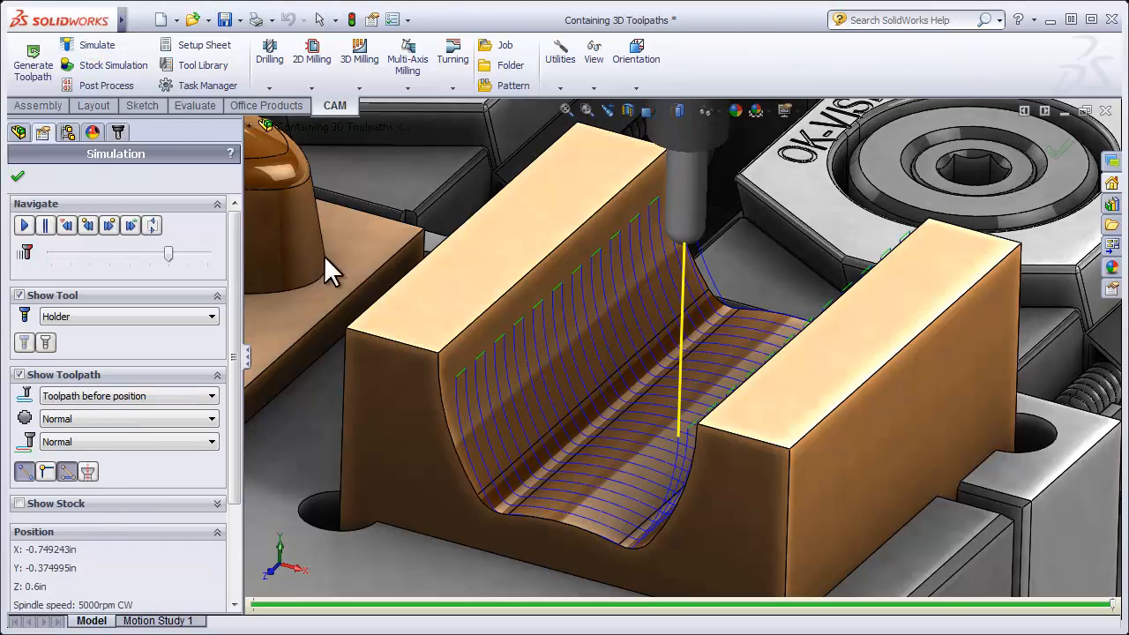
click(457, 375)
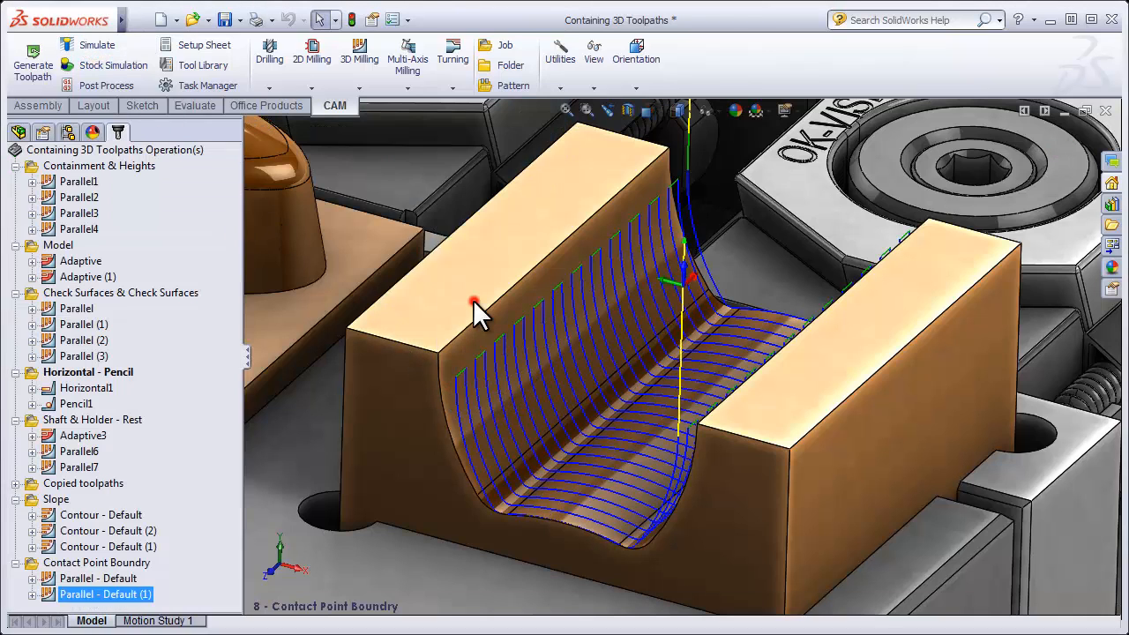
key(space)
click(477, 304)
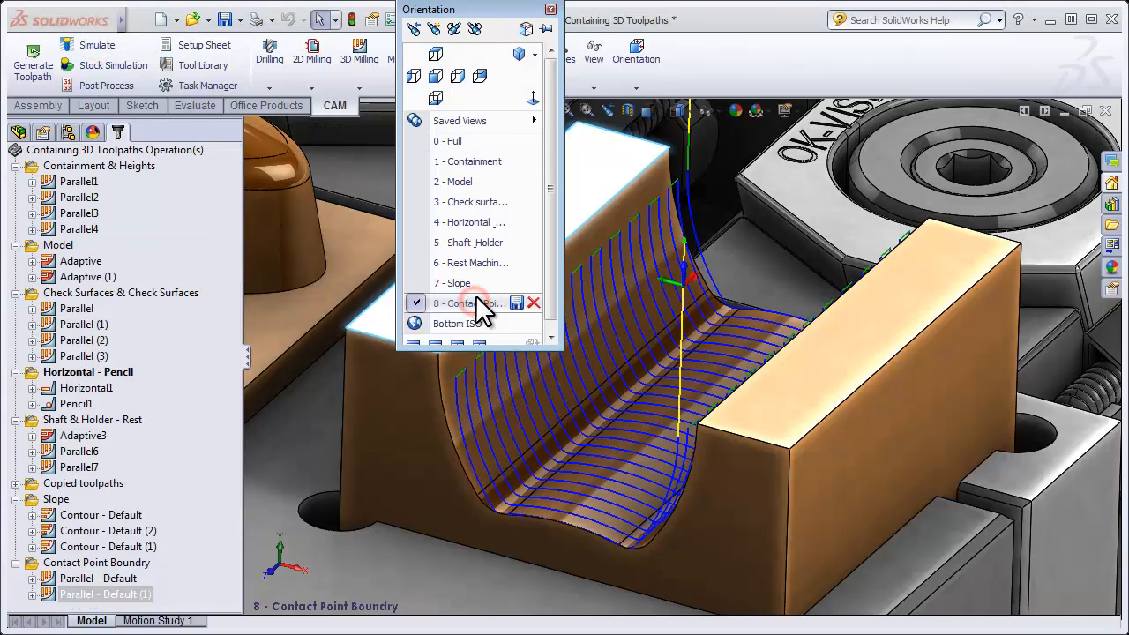
click(478, 141)
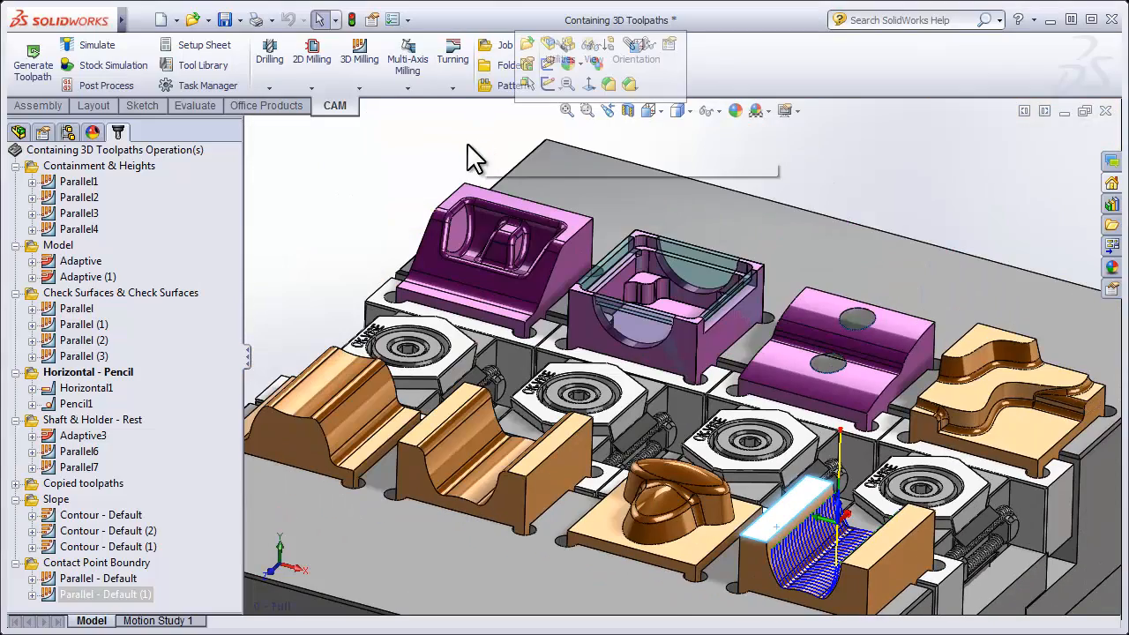